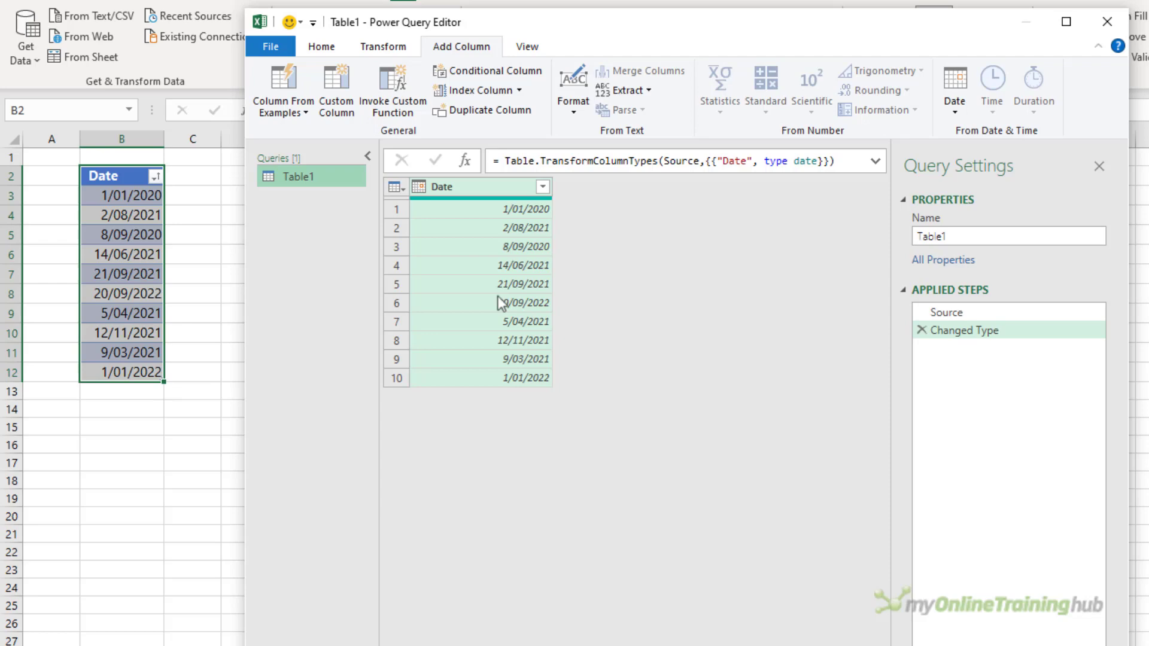
Create a new blank query with the formula =#shared to list all functions.
right_click(321, 236)
mouse_move(426, 267)
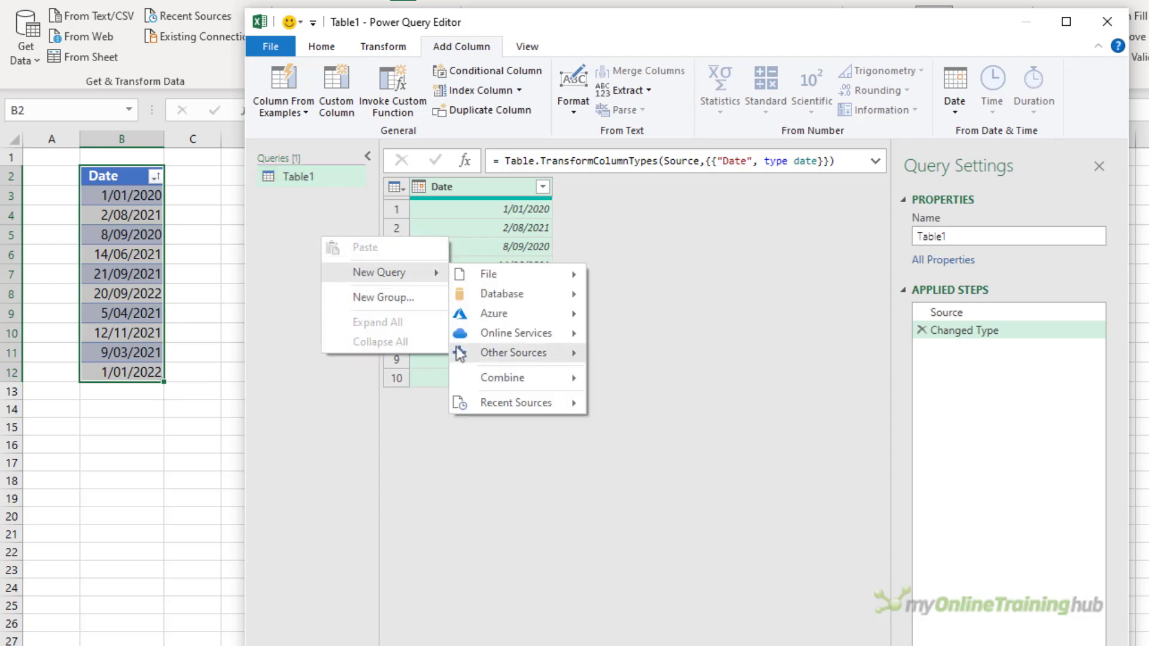
mouse_move(461, 357)
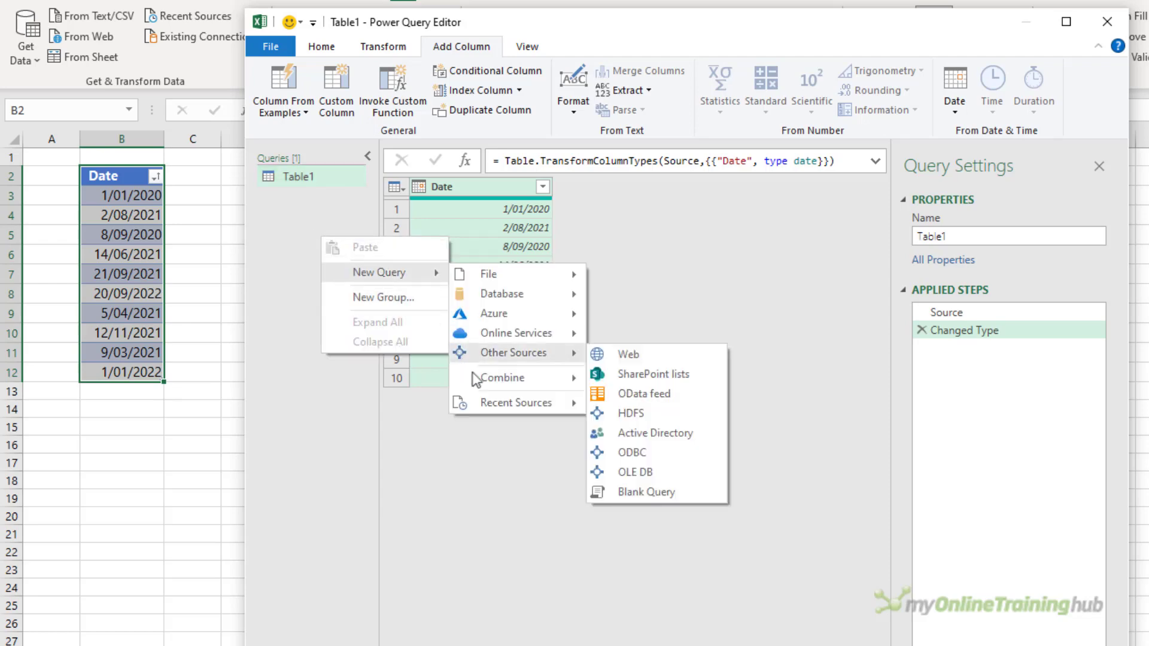
left_click(599, 495)
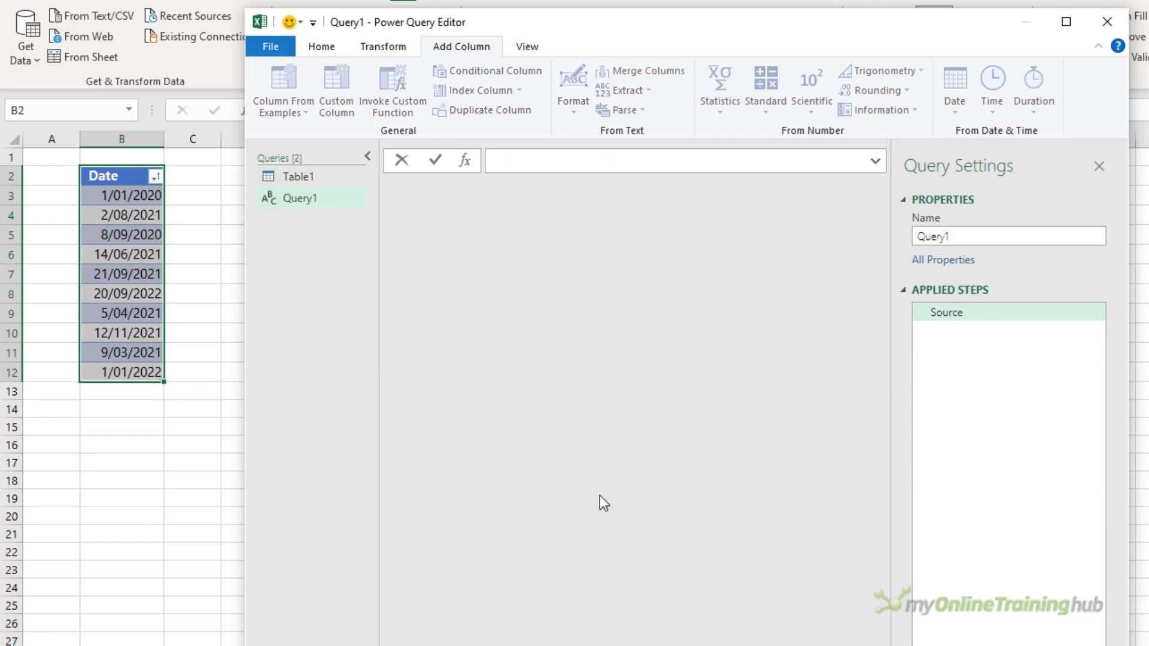
type("=#shared")
key("Return")
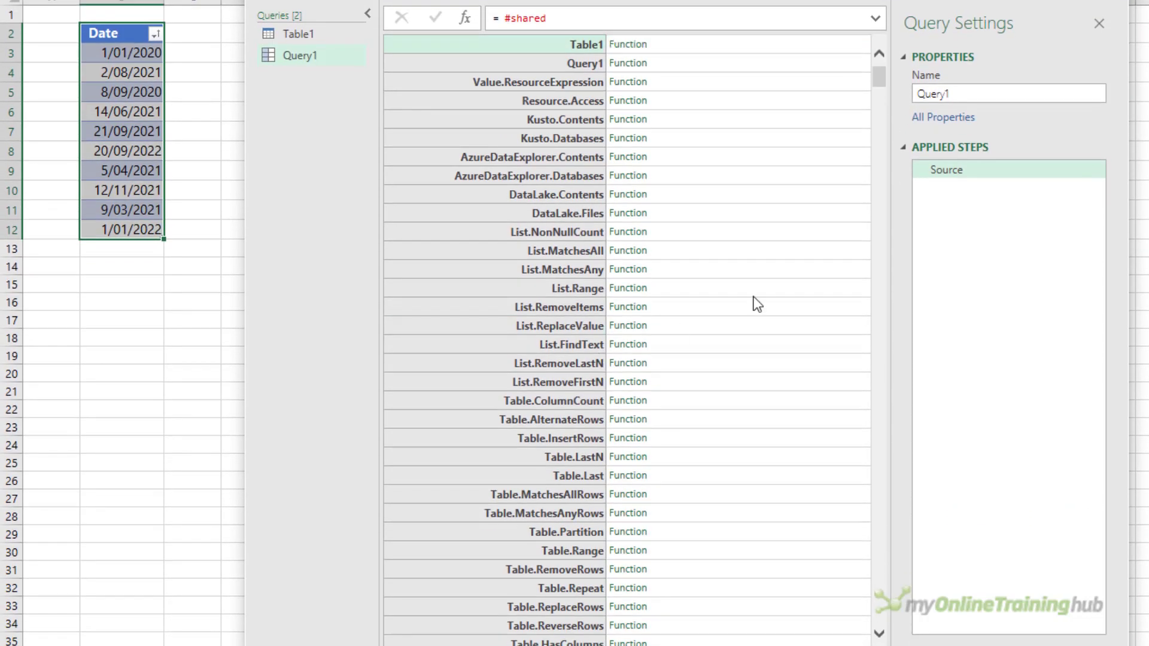
Scroll the function list and display the help for Text.SplitAny.
scroll(754, 441, "down", 15)
scroll(757, 304, "down", 20)
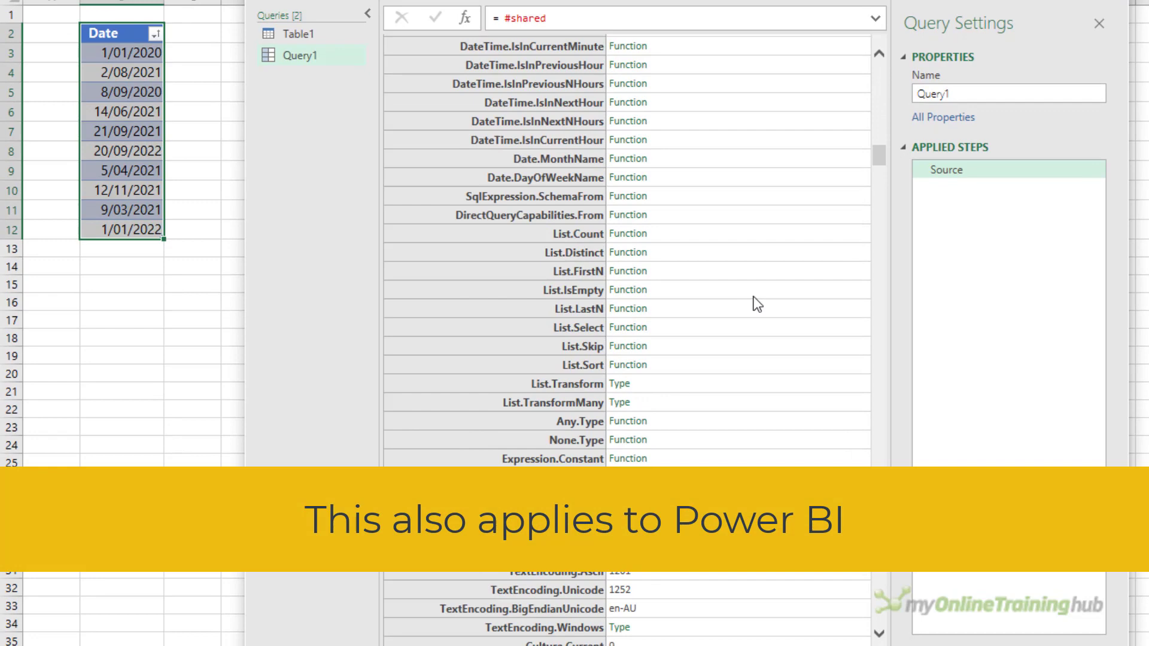
scroll(757, 304, "down", 20)
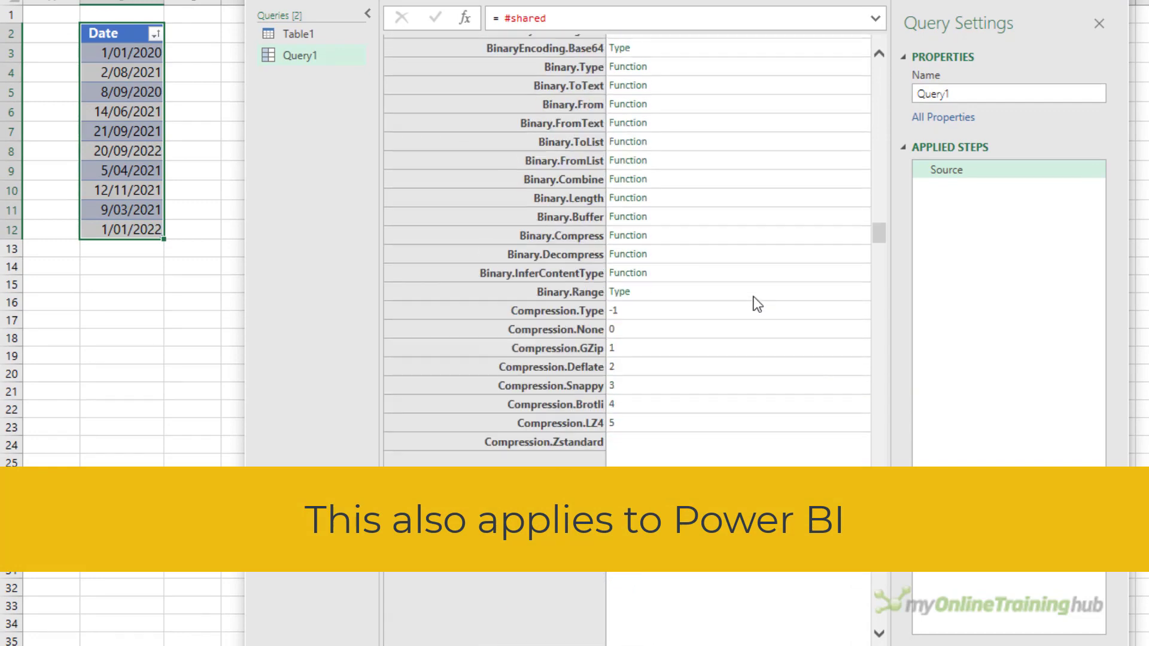
scroll(757, 304, "down", 10)
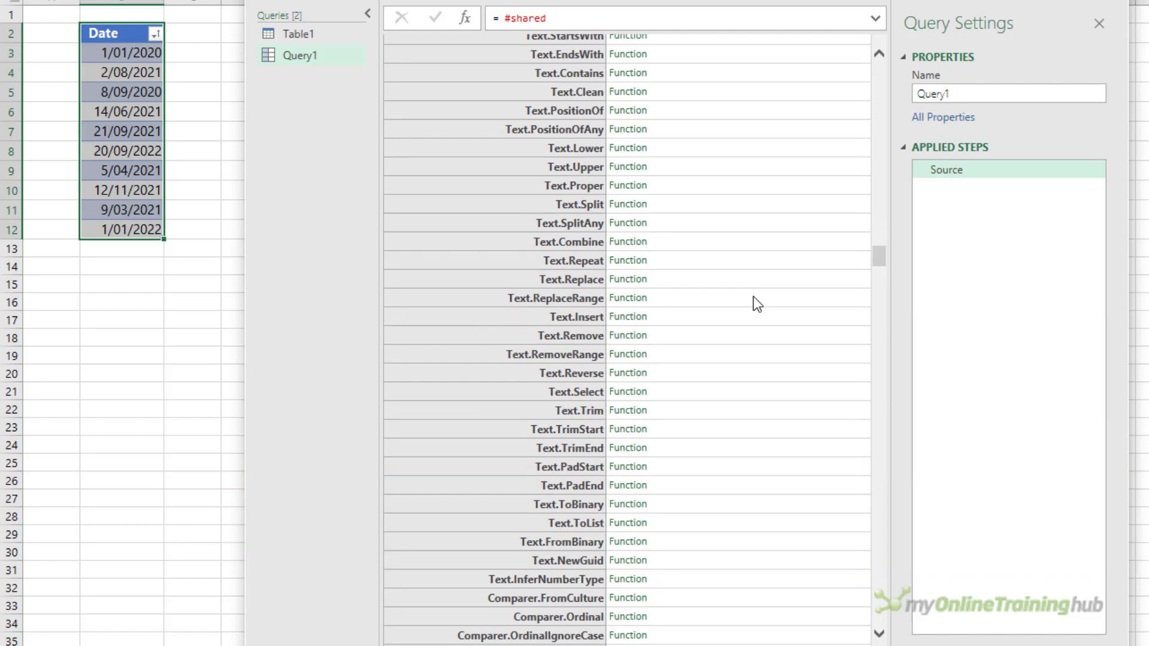
left_click(720, 224)
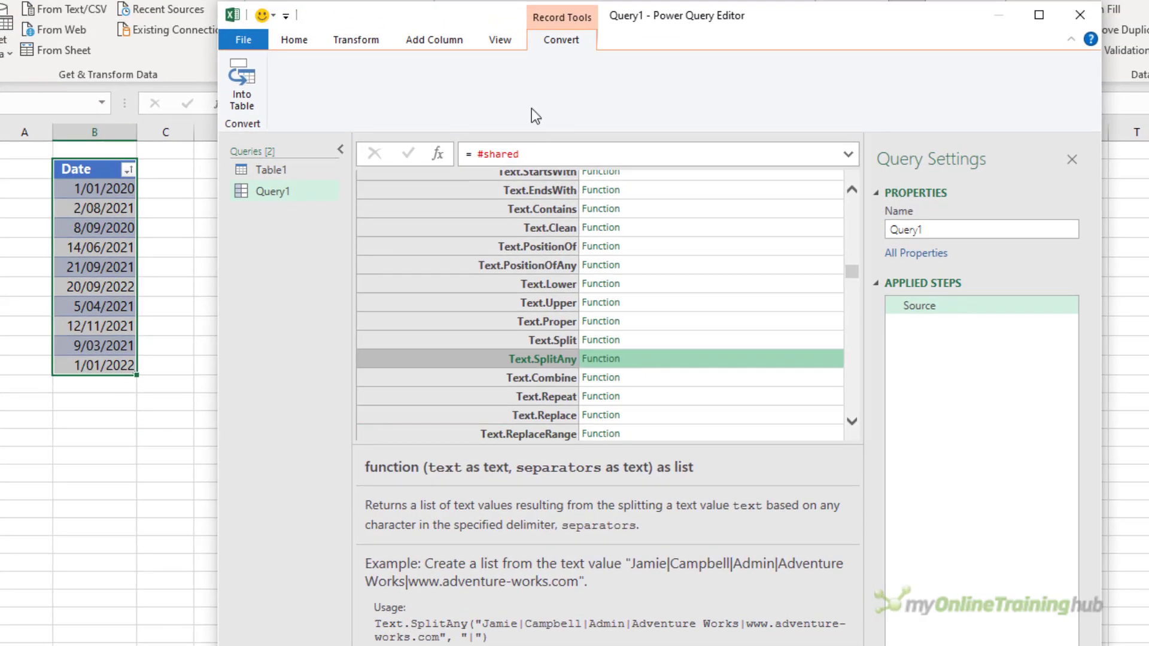
Convert the #shared record into a Name/Value table sorted ascending by Name.
left_click(253, 91)
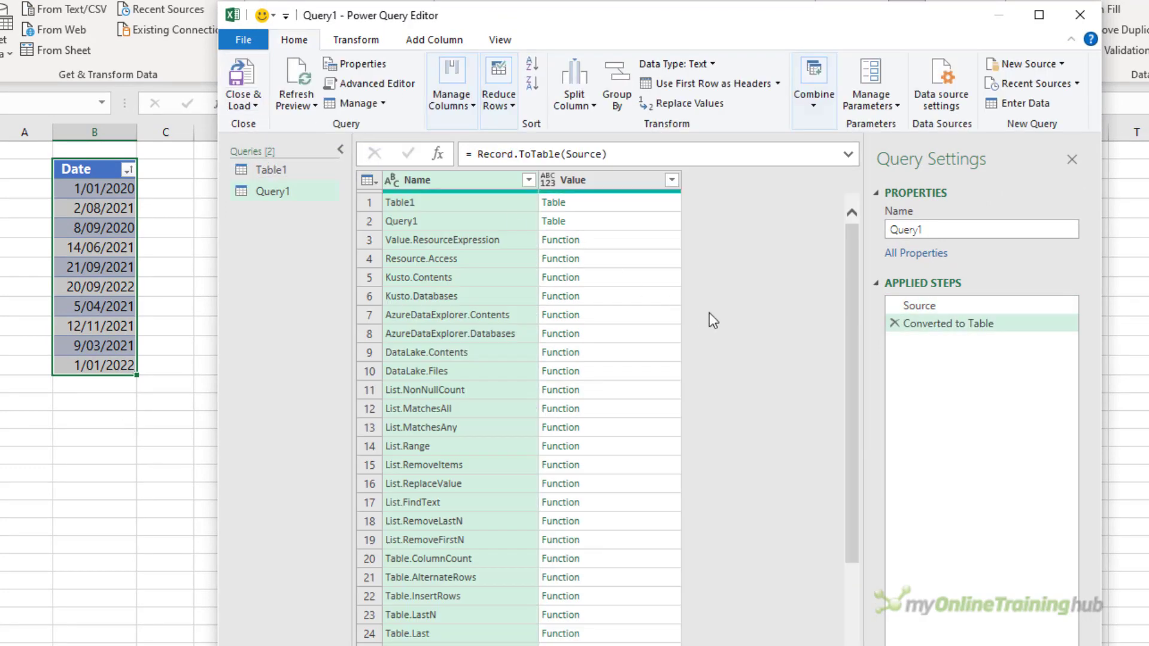
left_click(529, 180)
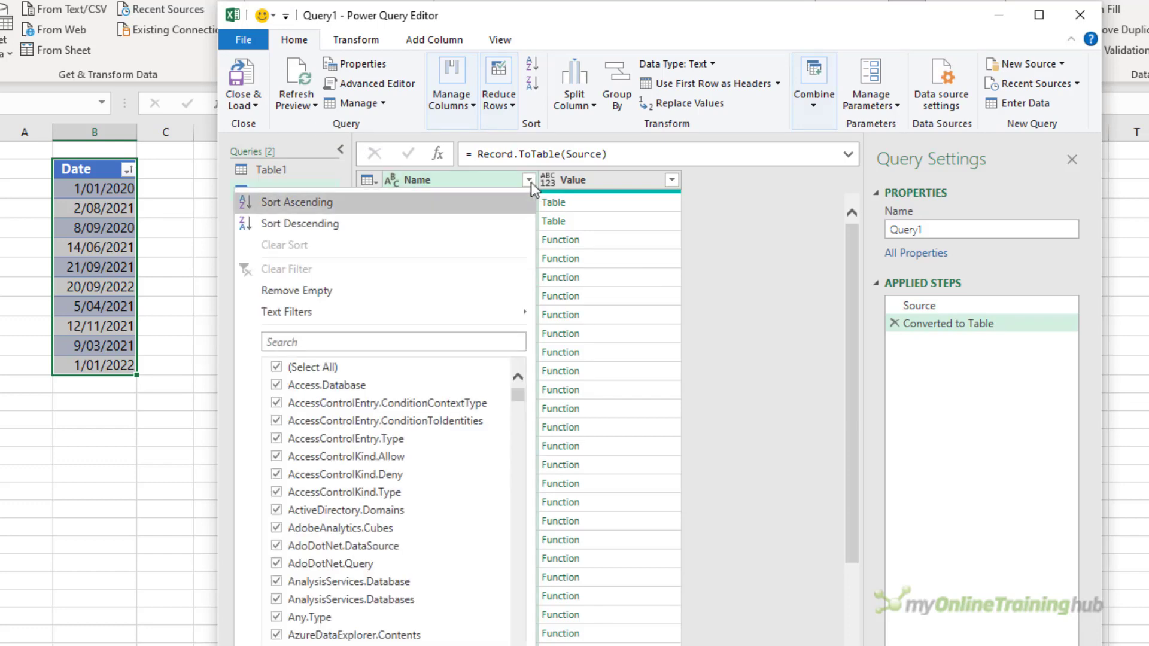
left_click(338, 203)
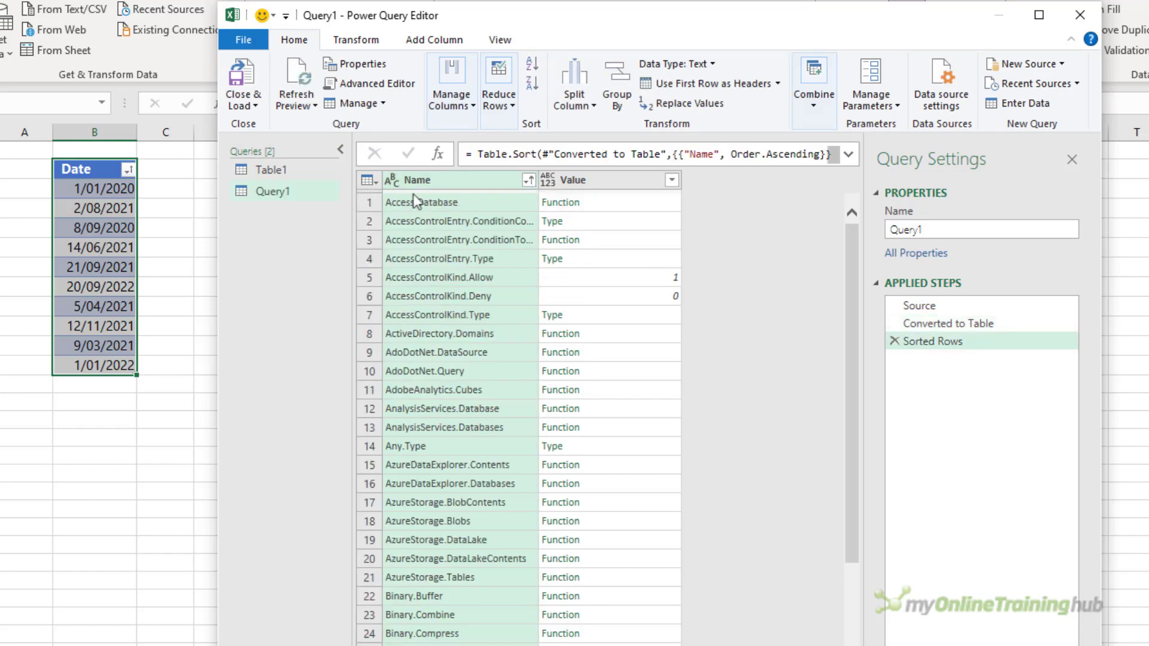
left_click(529, 180)
left_click(371, 346)
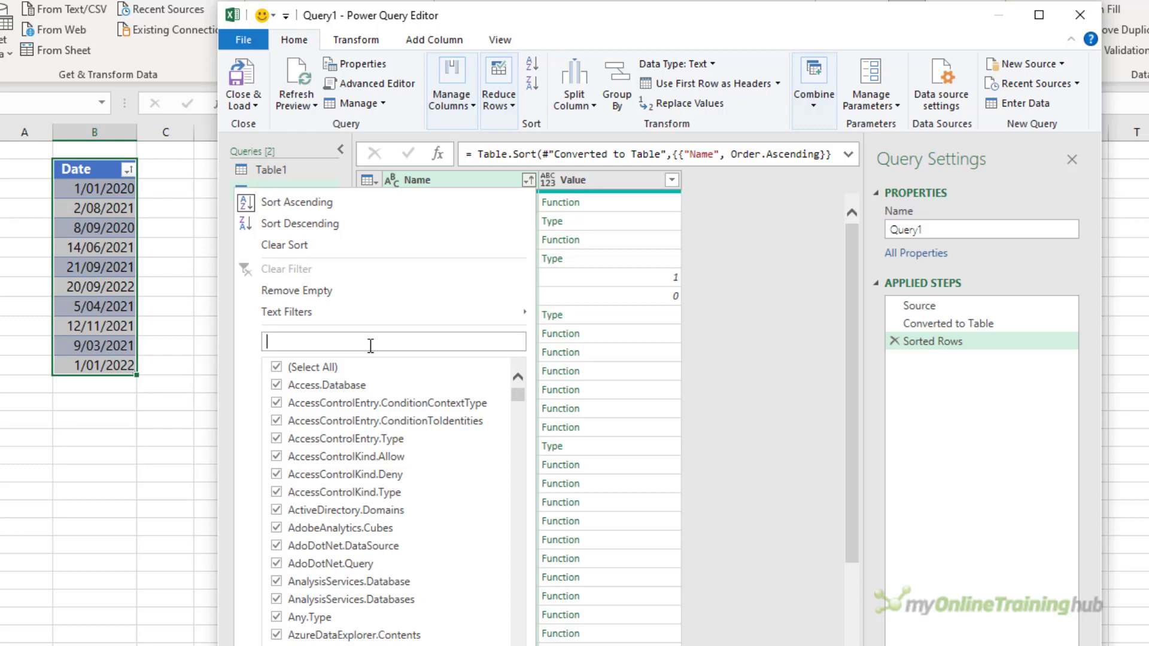
Filter Name to 'Date' functions and display Date.IsInCurrentYear's documentation.
type("Date")
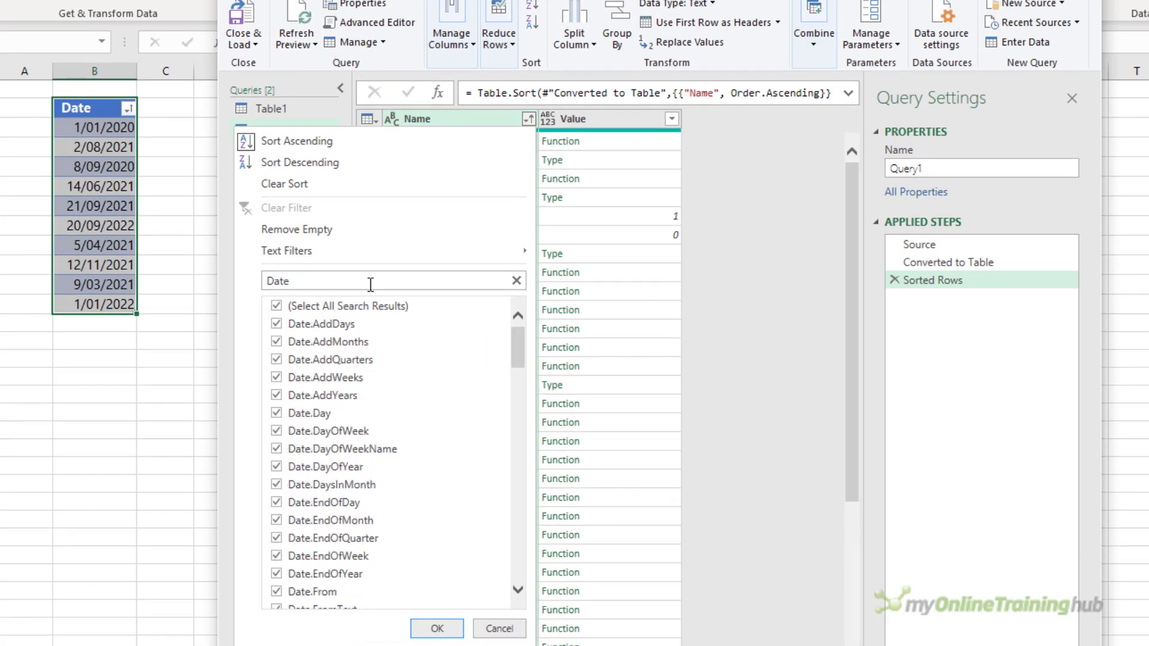
left_click(437, 628)
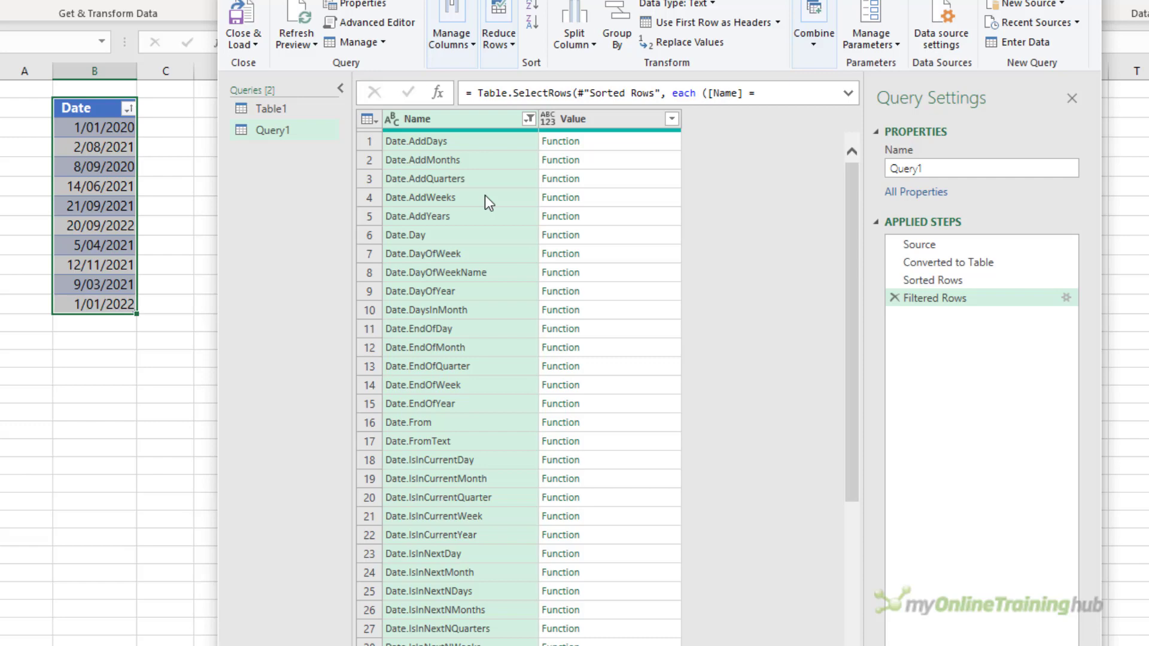
scroll(485, 195, "down", 5)
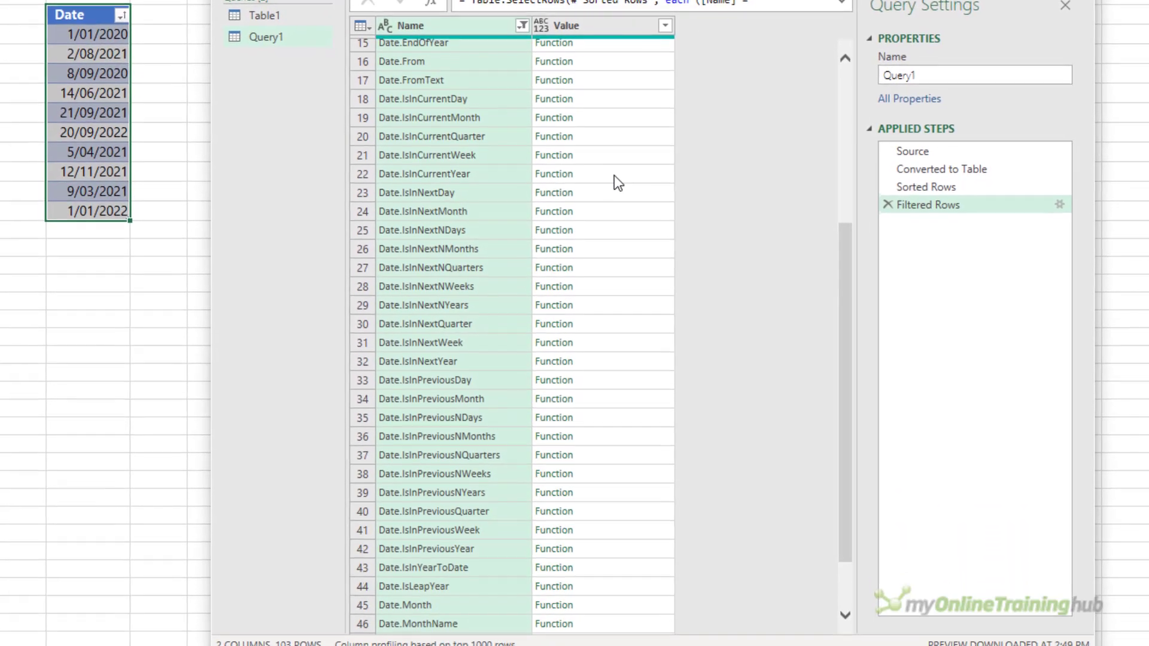
left_click(621, 269)
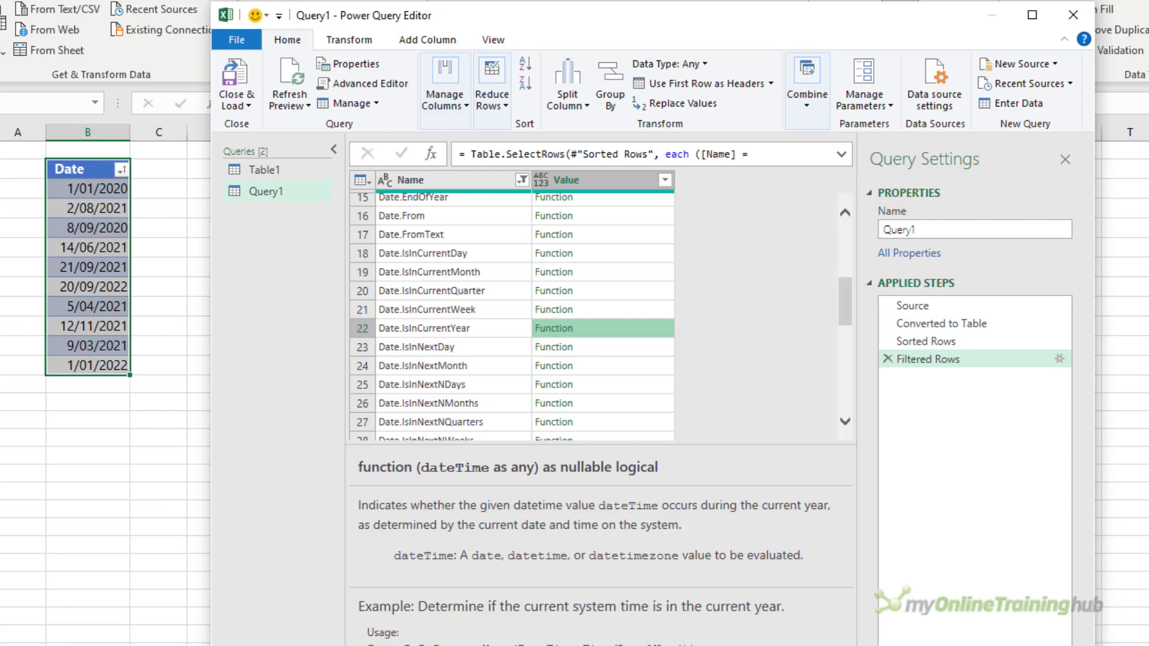
Switch from Query1 to the Table1 query.
right_click(304, 194)
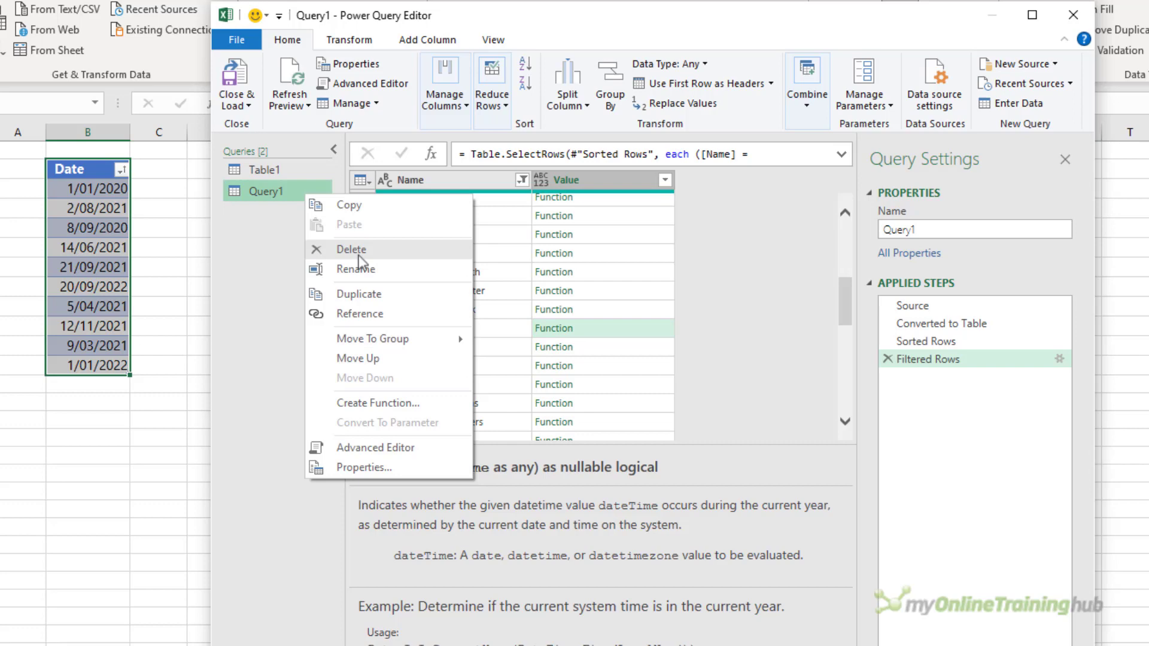
key("Escape")
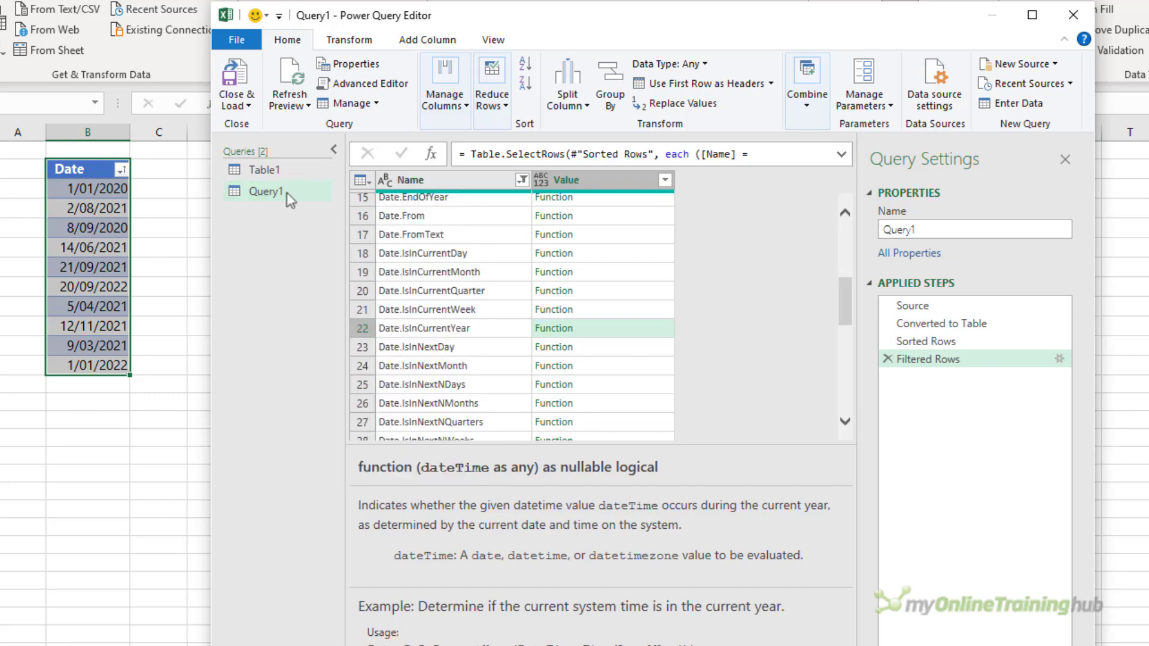
left_click(291, 171)
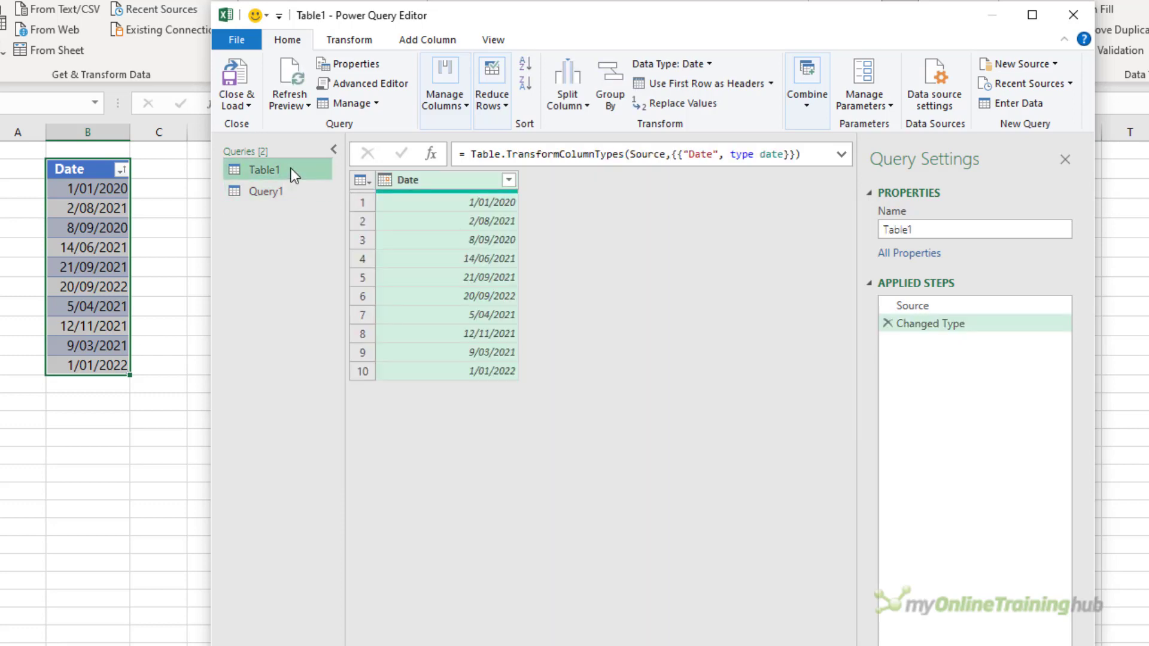
Add a test custom column Date.IsInCurrentYear([Date]), then delete it.
left_click(430, 40)
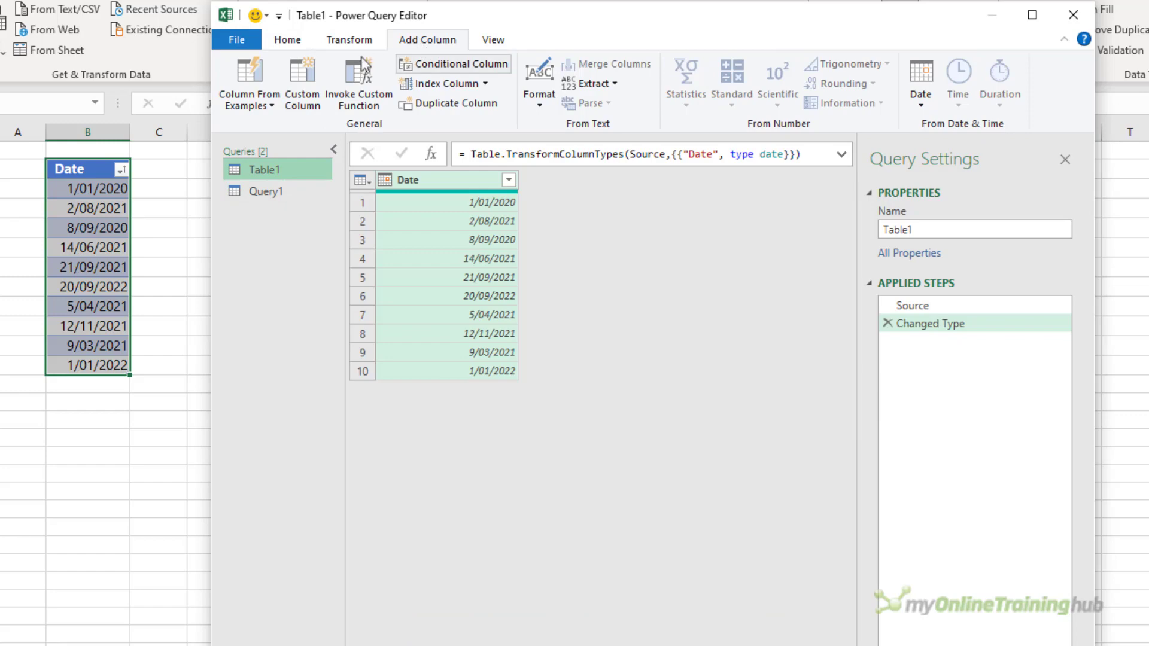
left_click(307, 70)
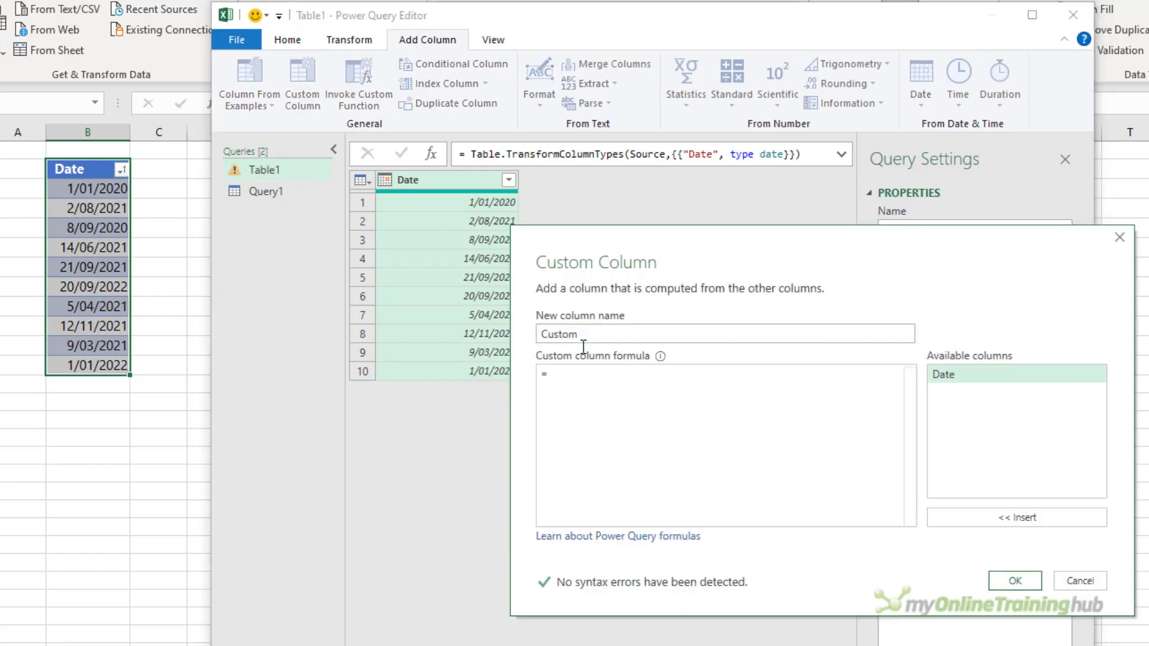
type("Date.IsInCurrentYear(")
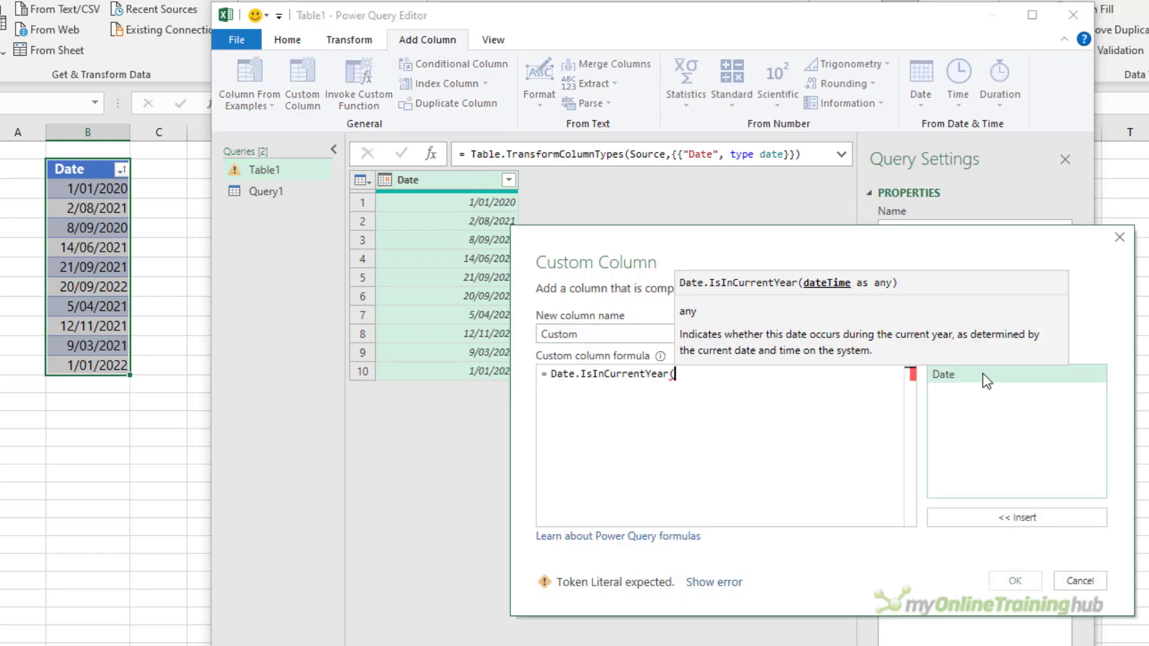
double_click(983, 374)
type(")")
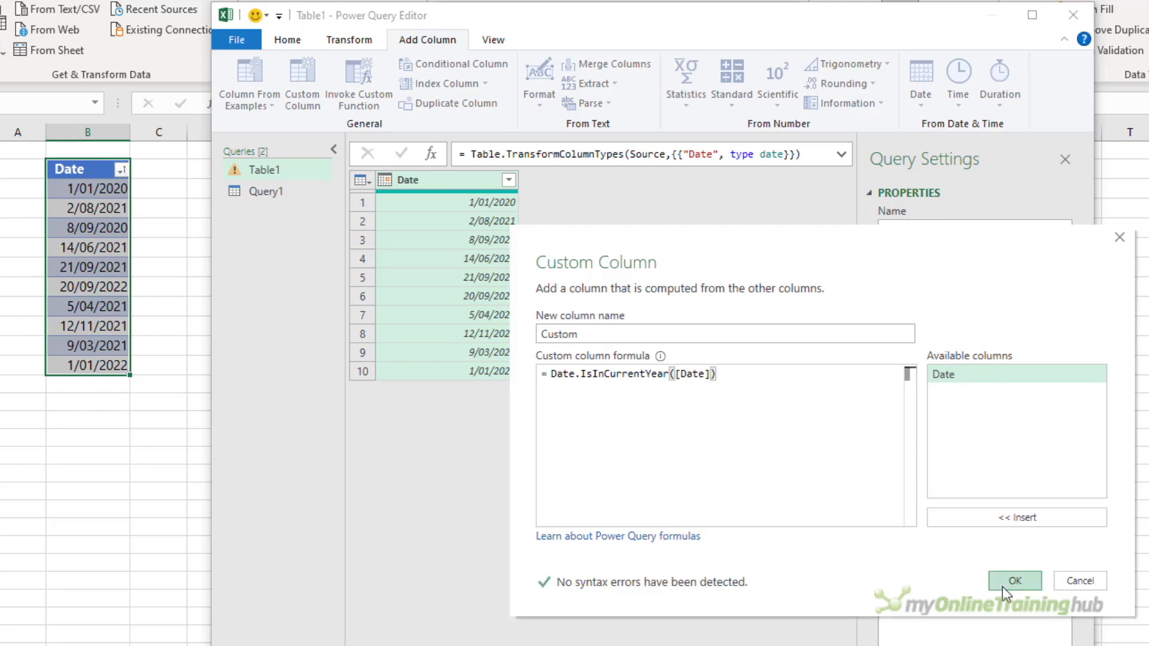
left_click(1014, 580)
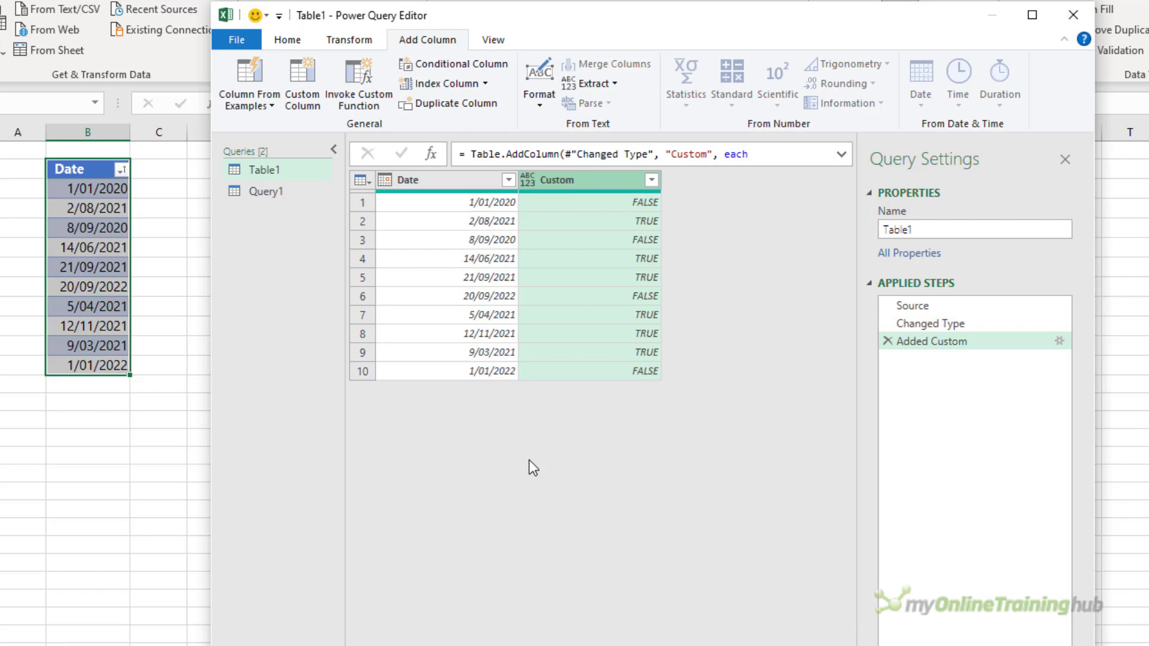
key("Delete")
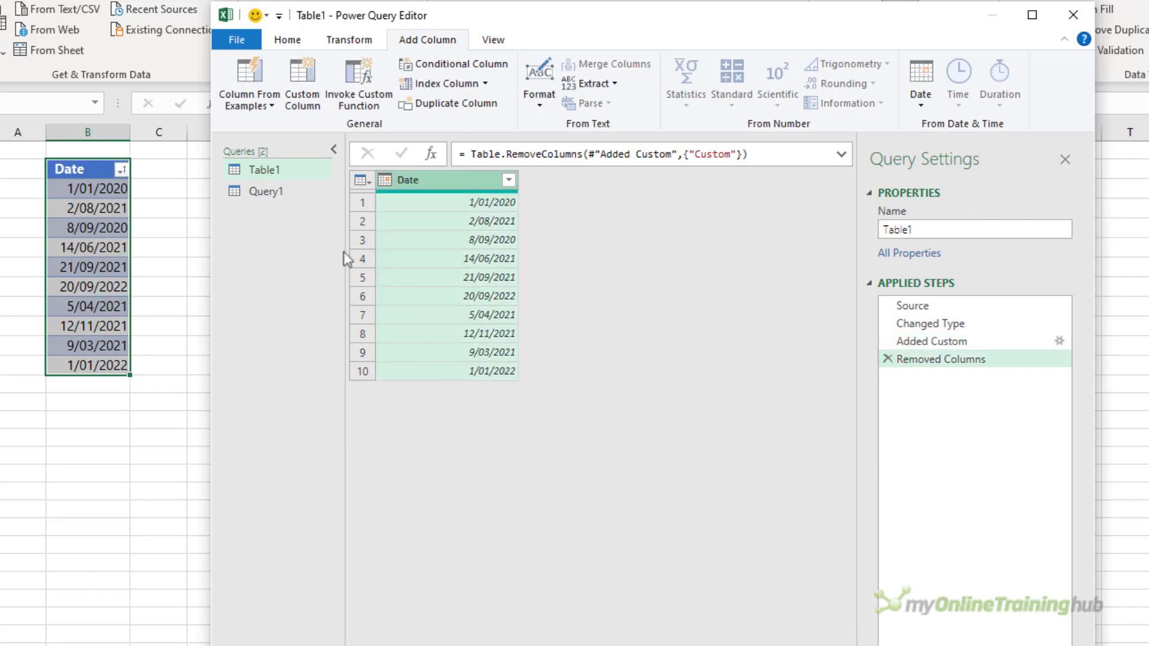
Return to Query1's Date functions and try drilling into Date.IsInCurrentYear, then cancel.
left_click(292, 193)
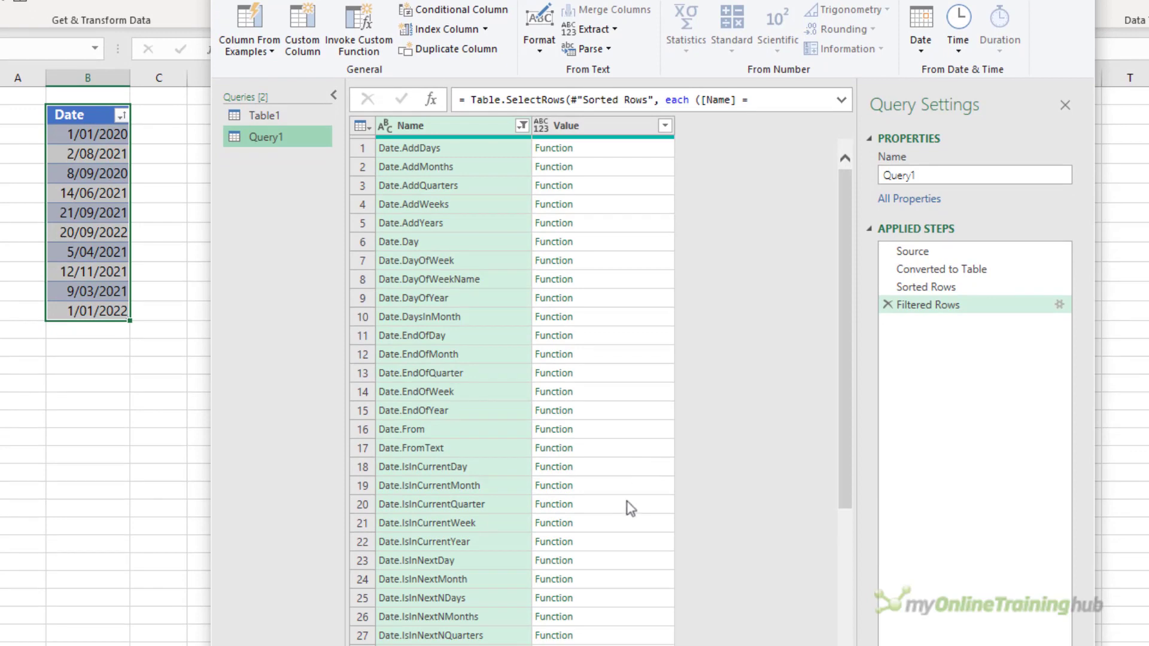
right_click(611, 540)
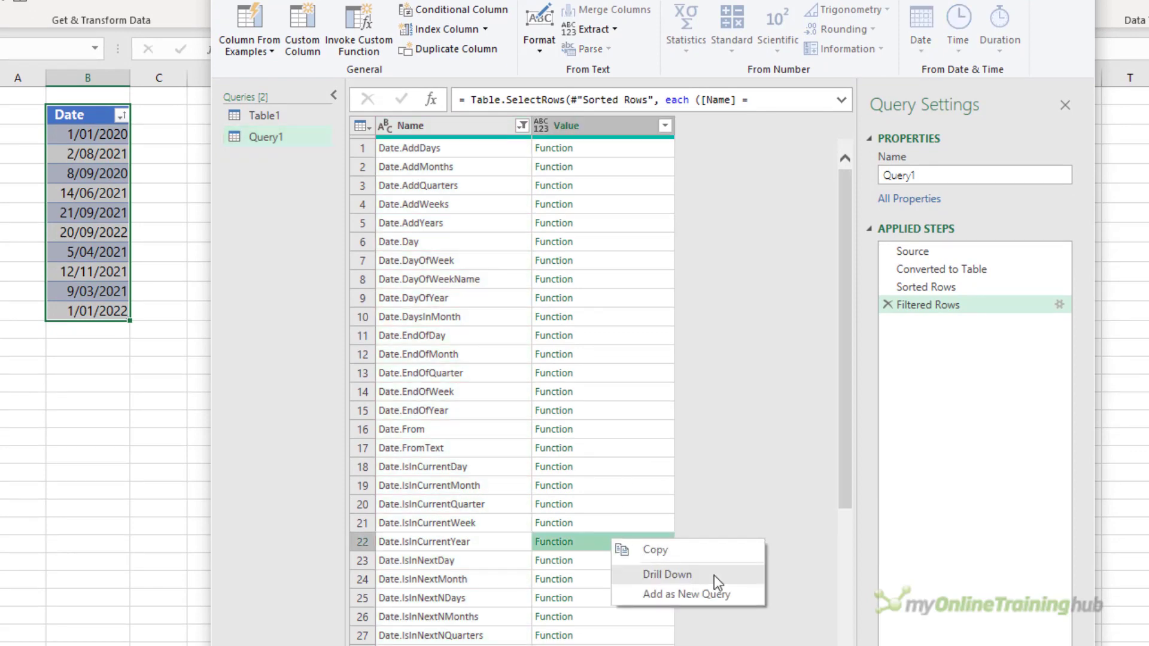
left_click(714, 576)
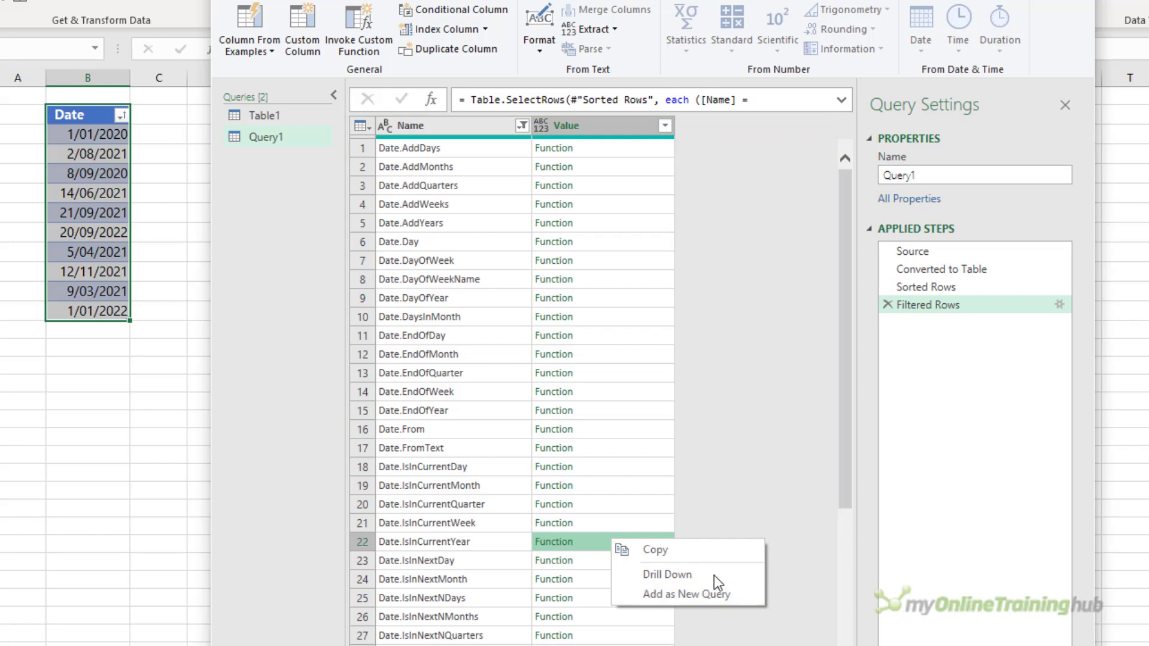
key("Escape")
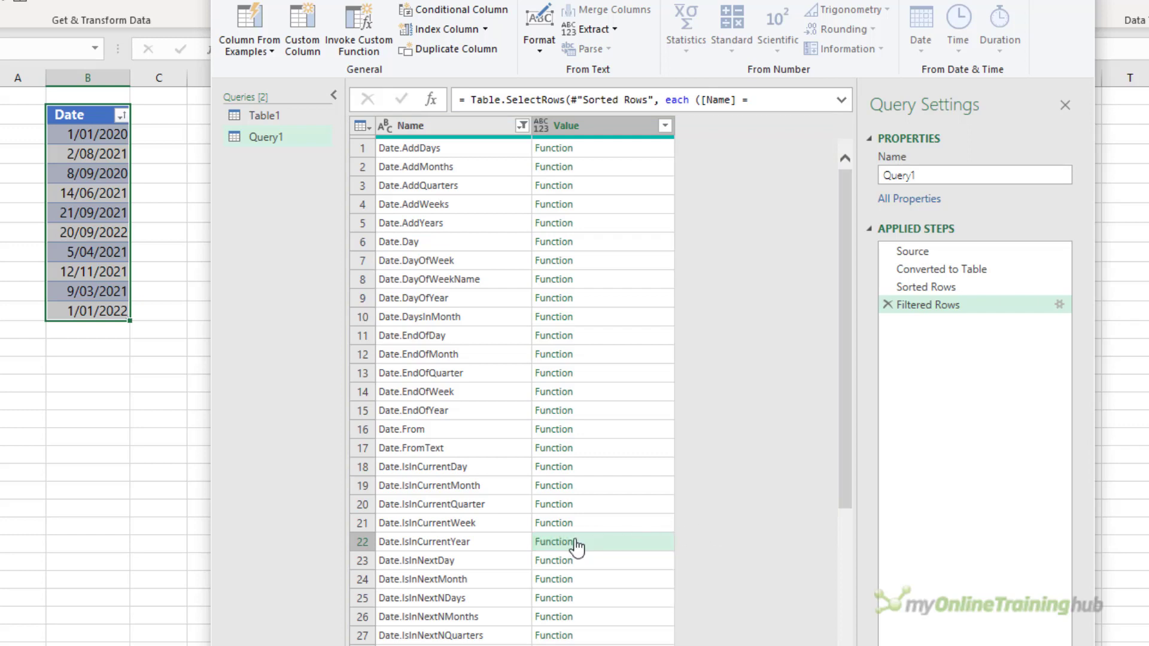
Make Query1 the Date.IsInCurrentYear function, rename it DateIsInCurrentYear, and return to Table1.
left_click(556, 545)
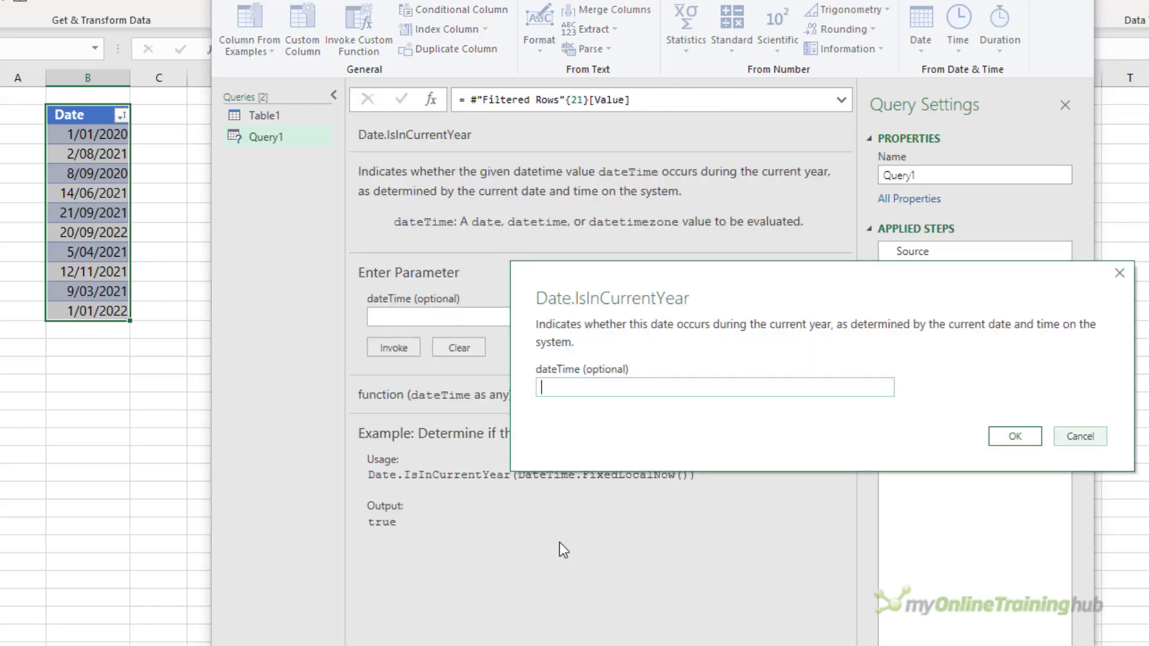
left_click(1067, 440)
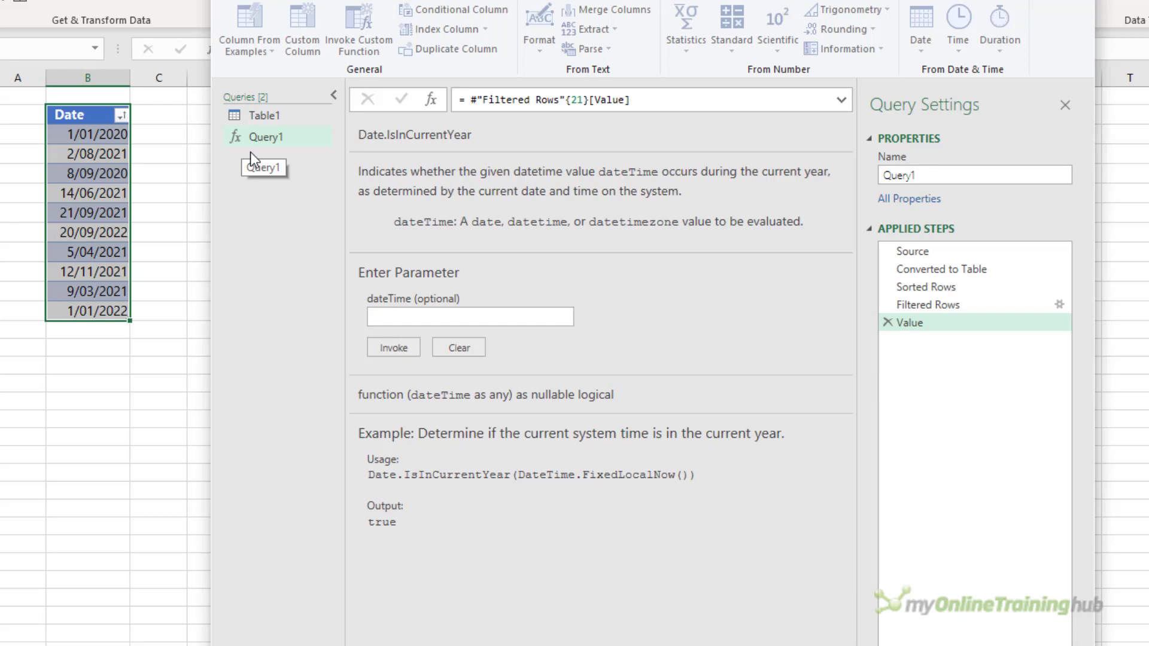
left_click(928, 174)
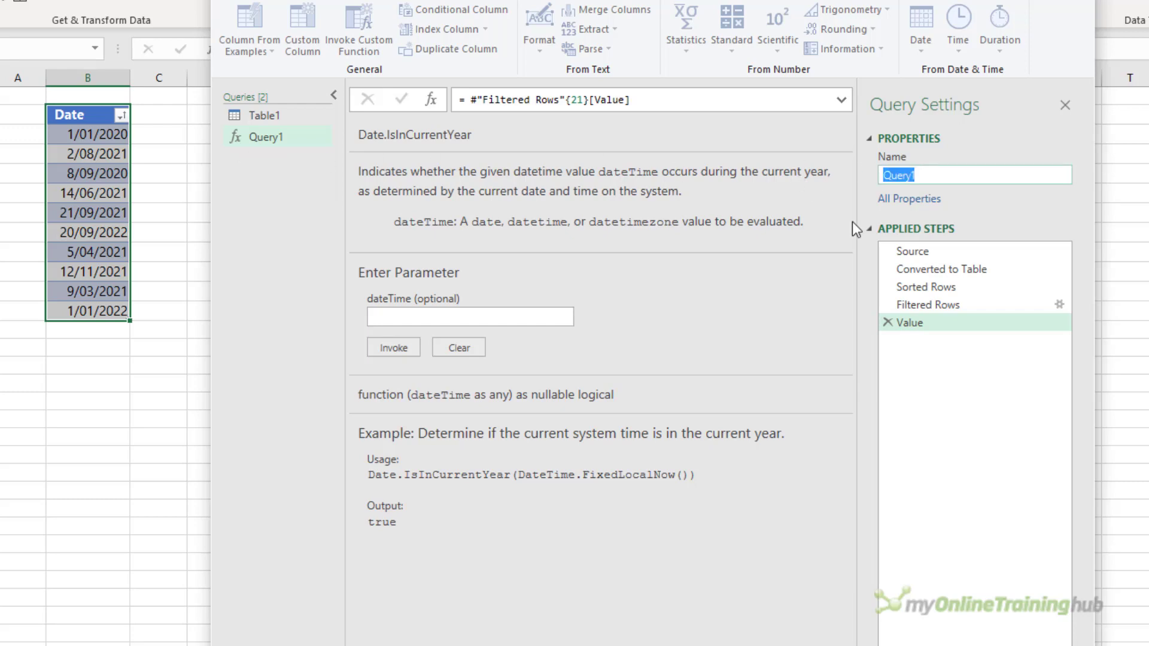
type("DateIsInCurrentYear")
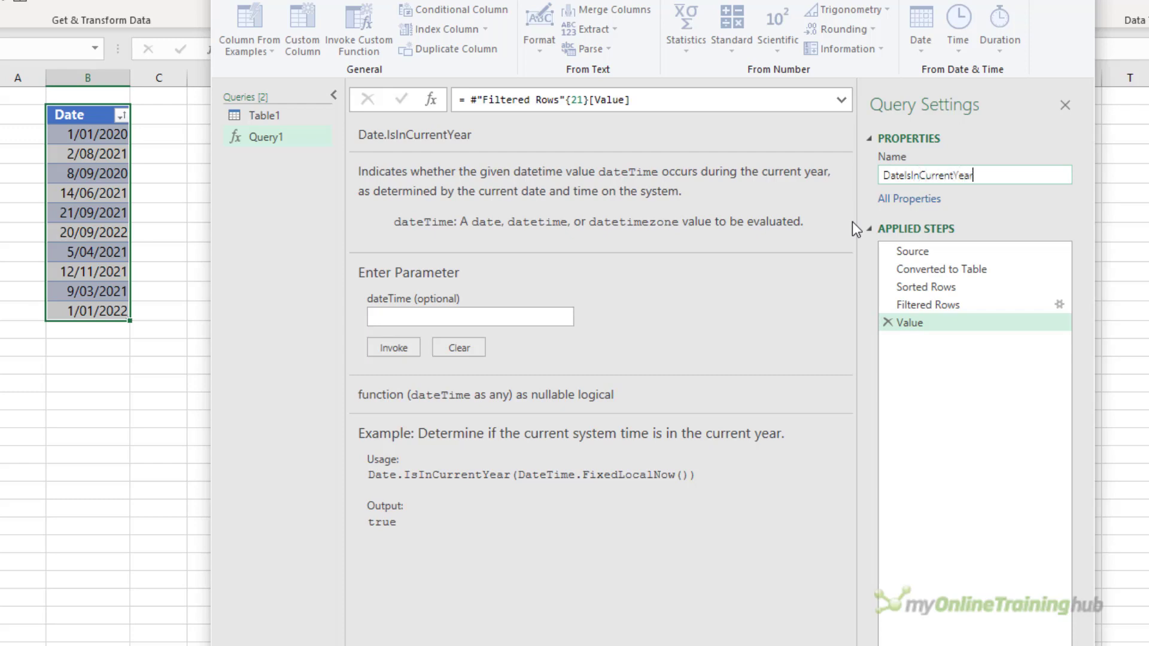
key("Return")
left_click(296, 112)
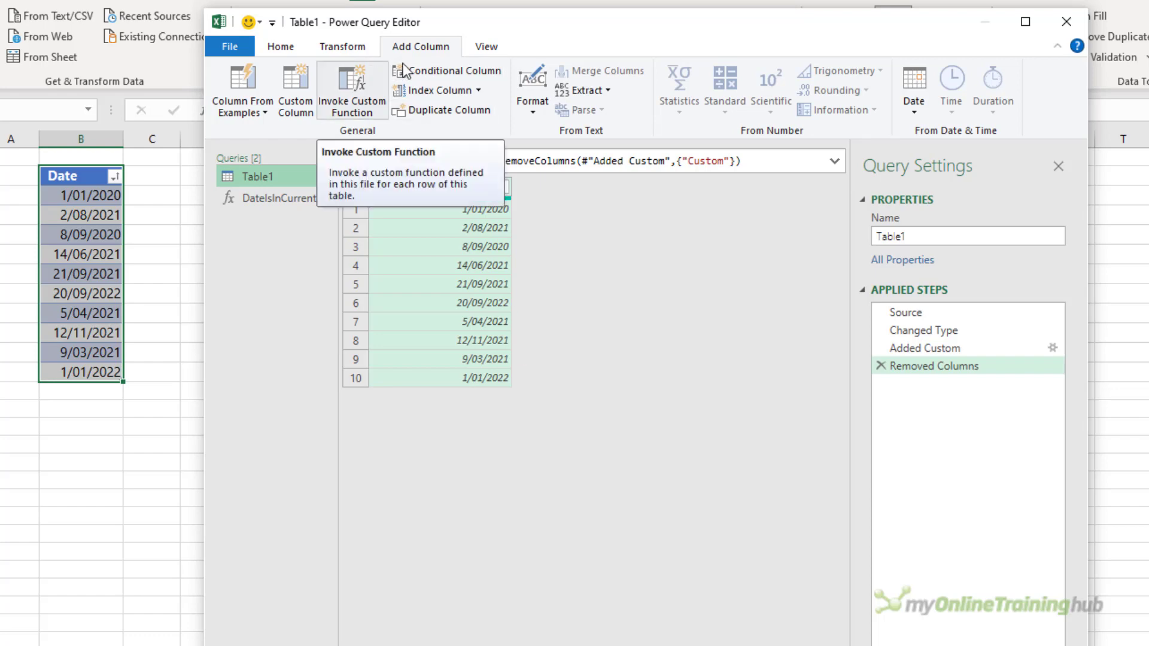
Invoke DateIsInCurrentYear on the Date column as a new 'Current Year' column.
left_click(346, 77)
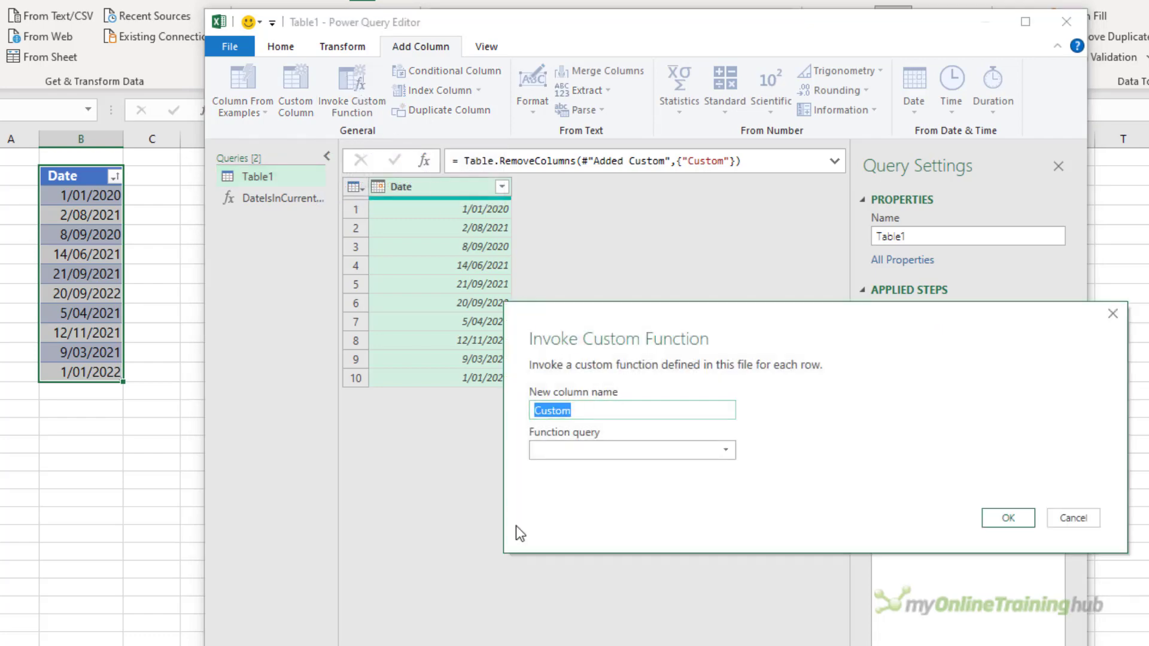
type("Current Year")
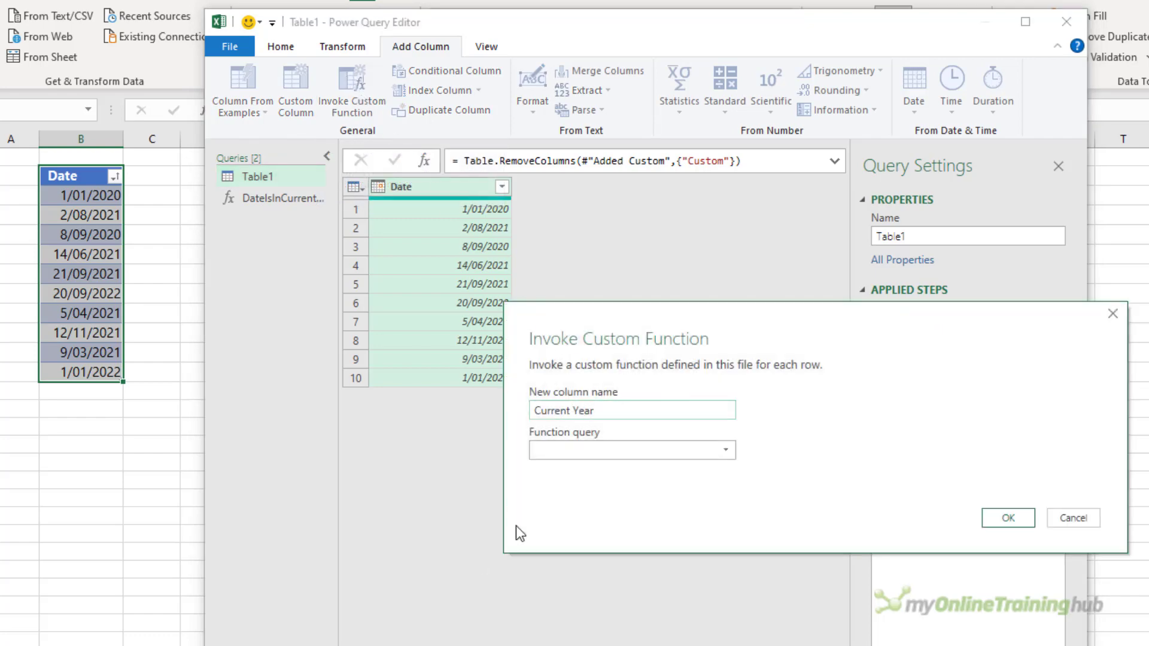
left_click(592, 450)
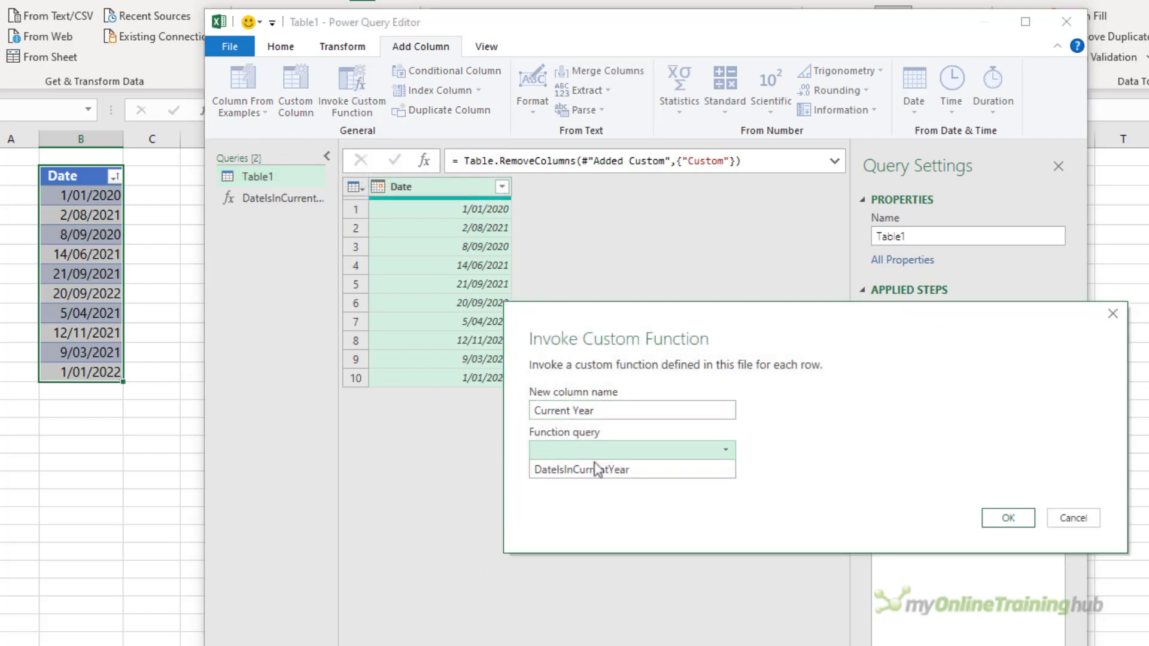
left_click(638, 469)
left_click(596, 493)
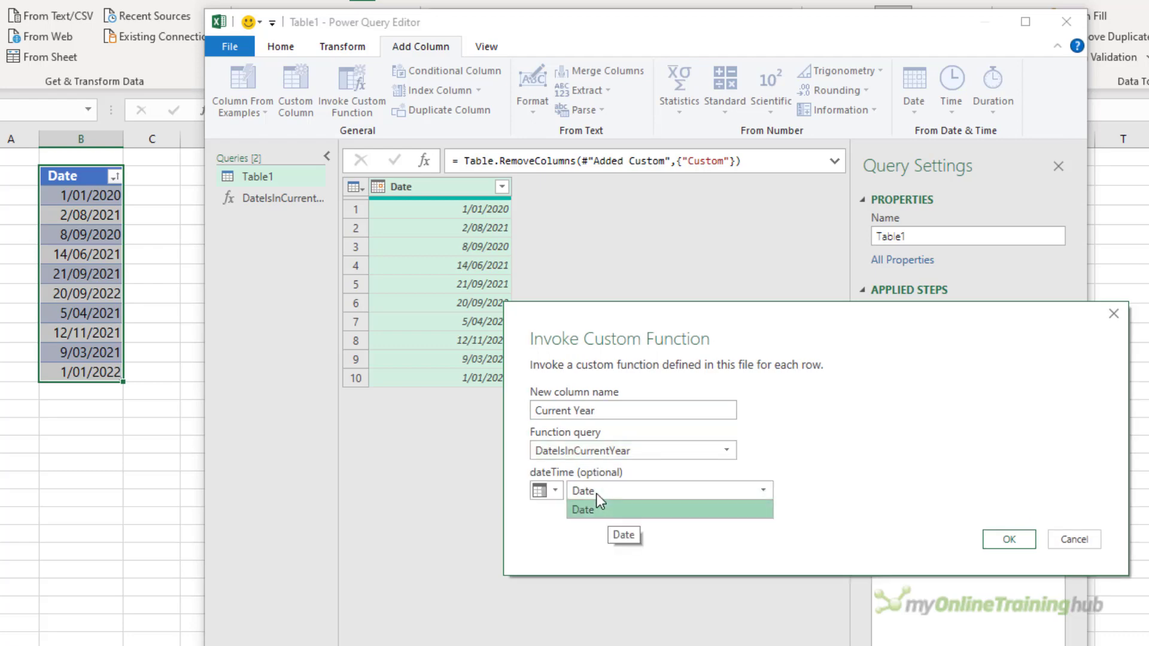
left_click(608, 512)
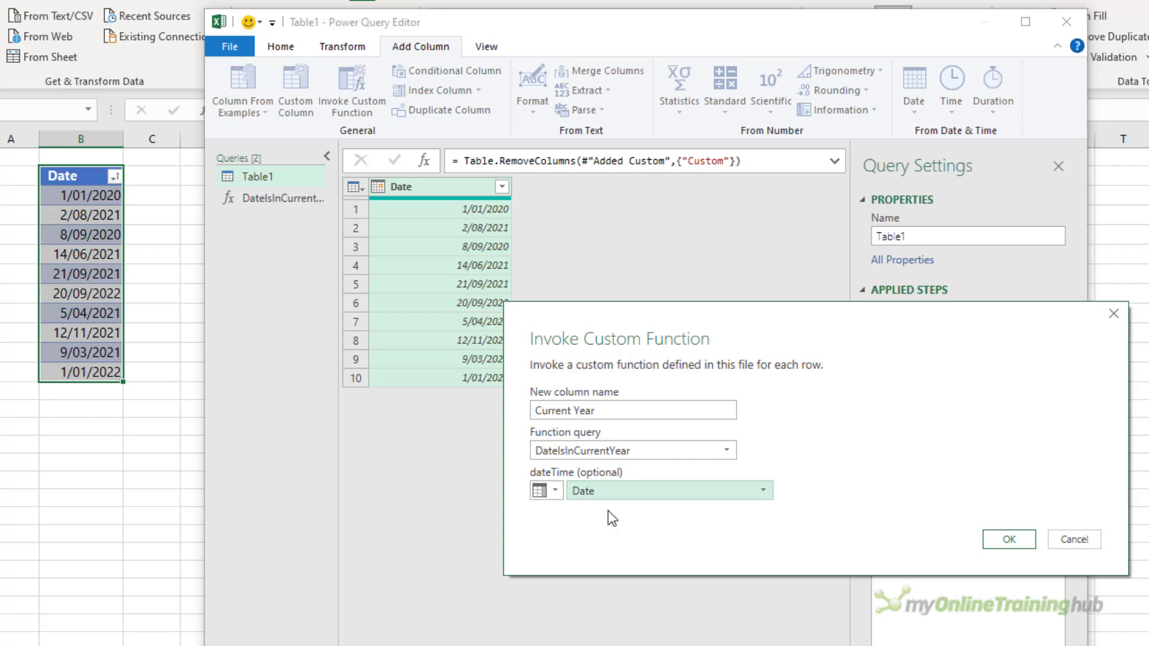
left_click(997, 543)
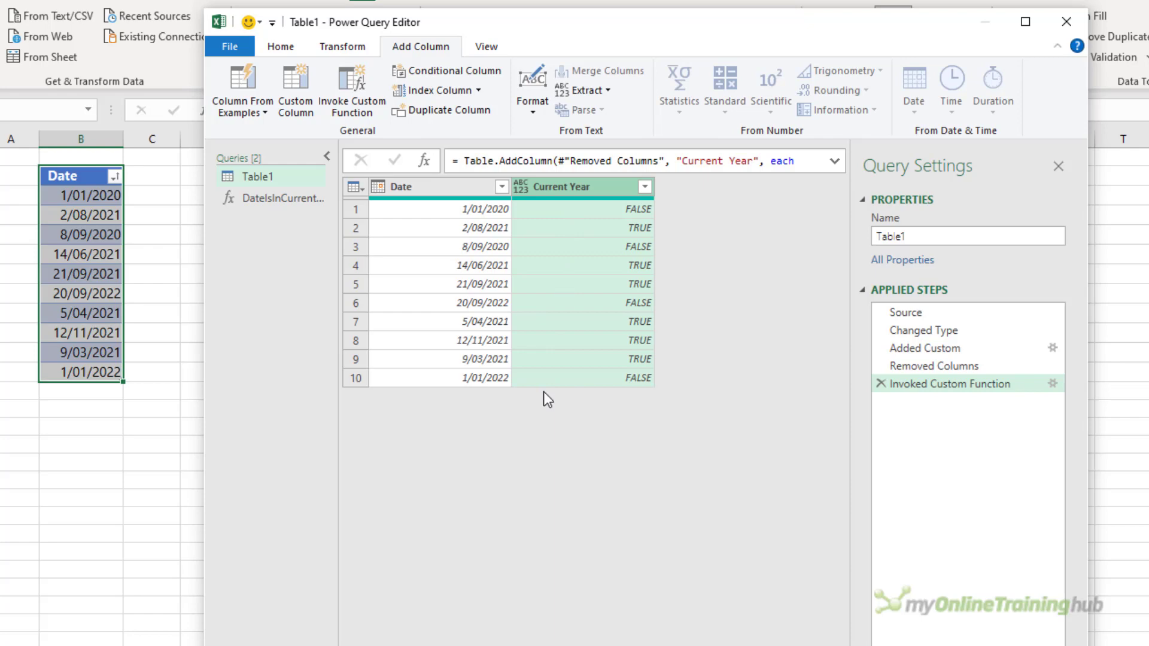
Show DateIsInCurrentYear's Converted to Table step with the full function list.
left_click(296, 196)
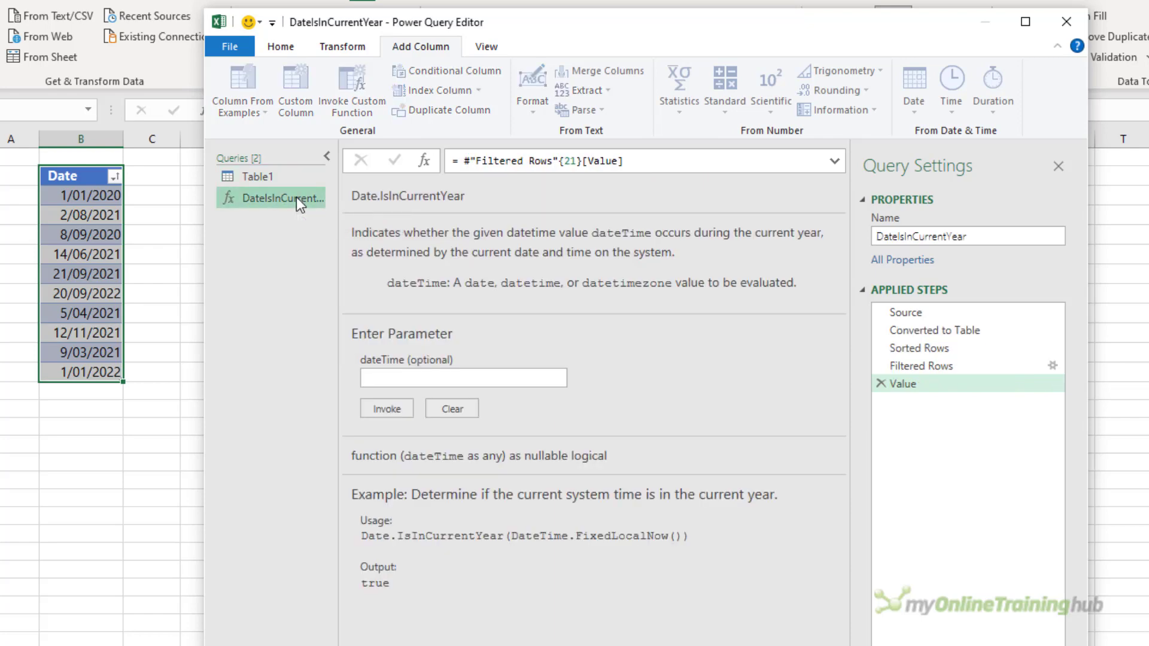
left_click(934, 331)
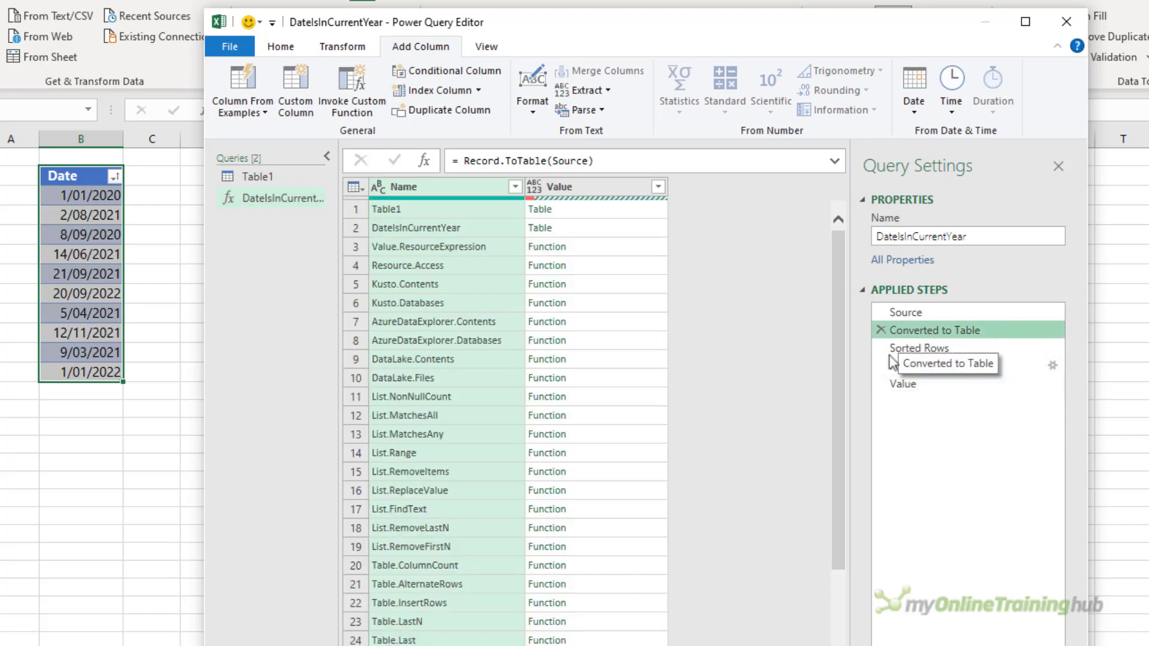
scroll(609, 411, "down", 15)
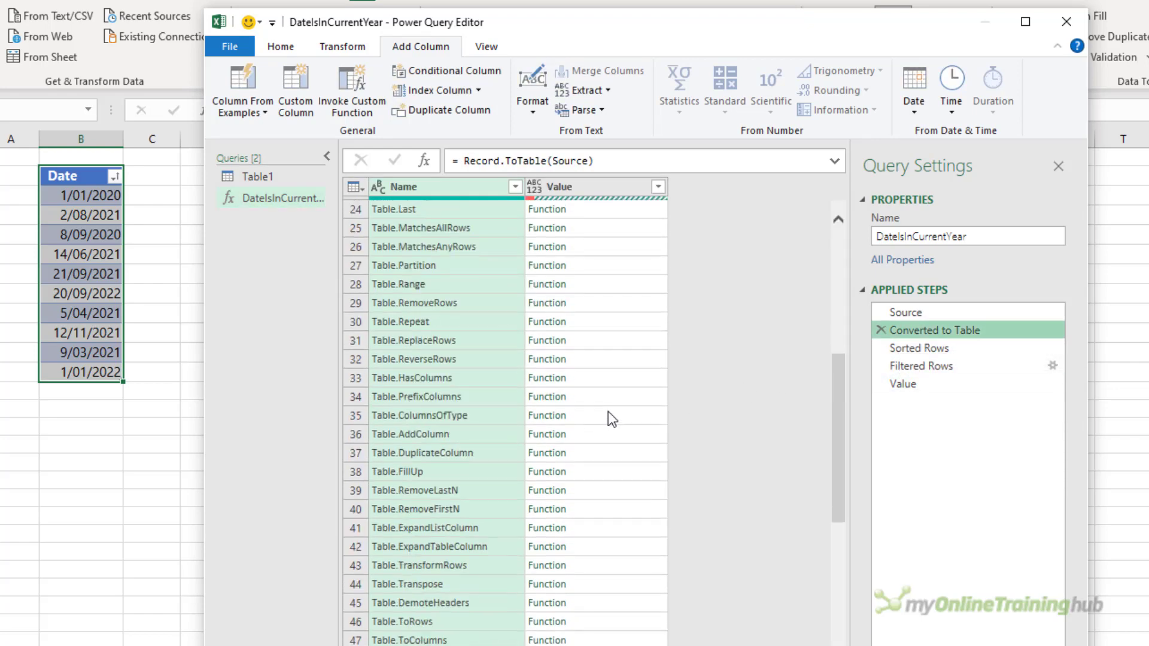
scroll(608, 411, "down", 12)
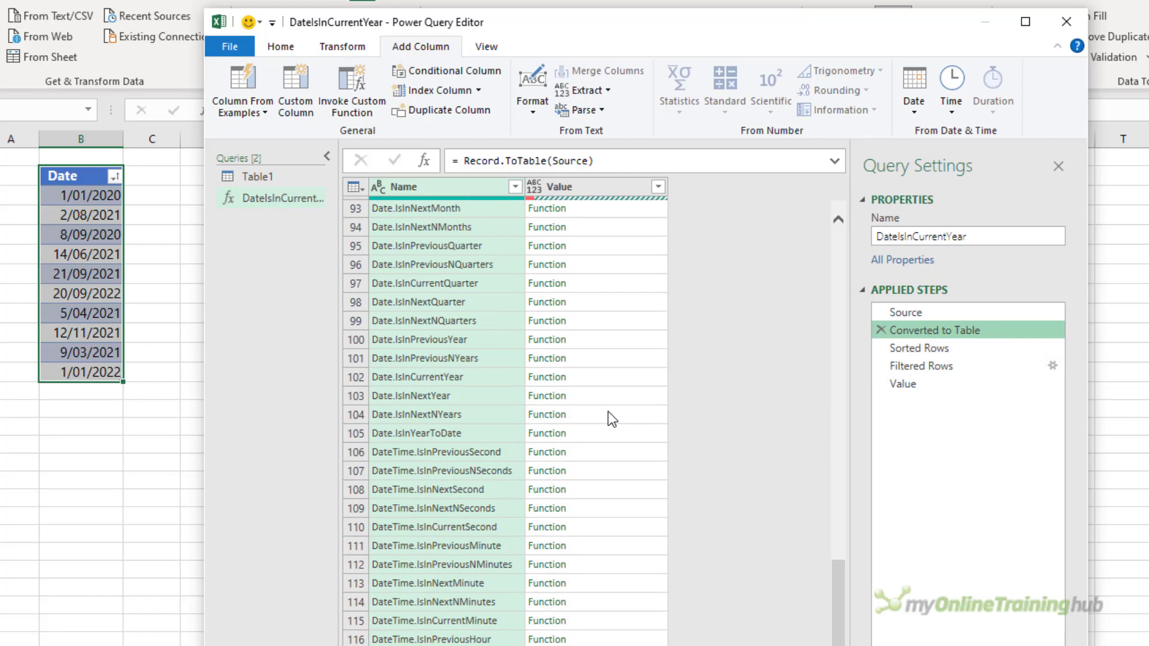
Read Date.IsInNextNYears' description and inspect the DateTime.IsInPreviousNSeconds row.
left_click(608, 413)
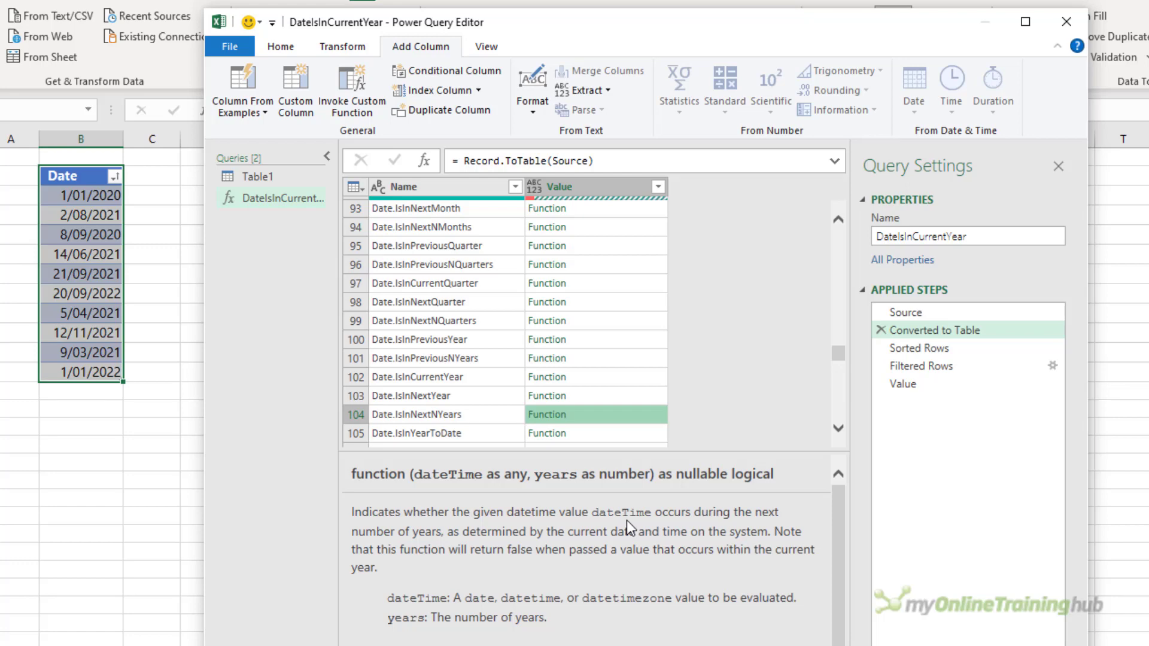
scroll(560, 374, "down", 2)
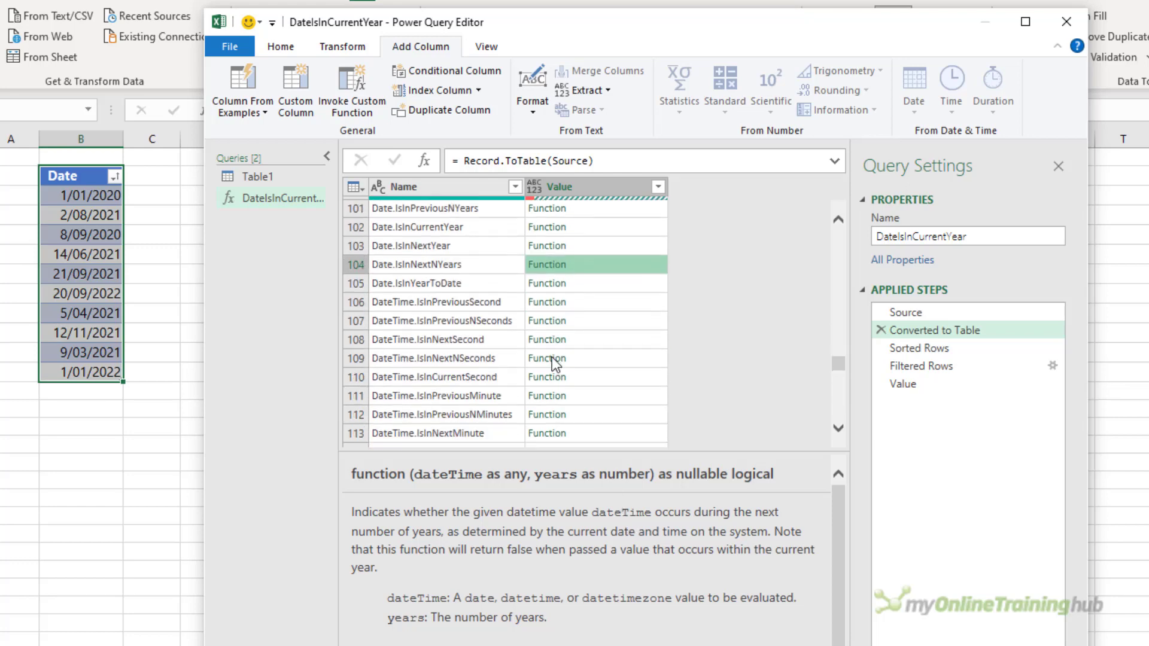
left_click(545, 321)
right_click(542, 323)
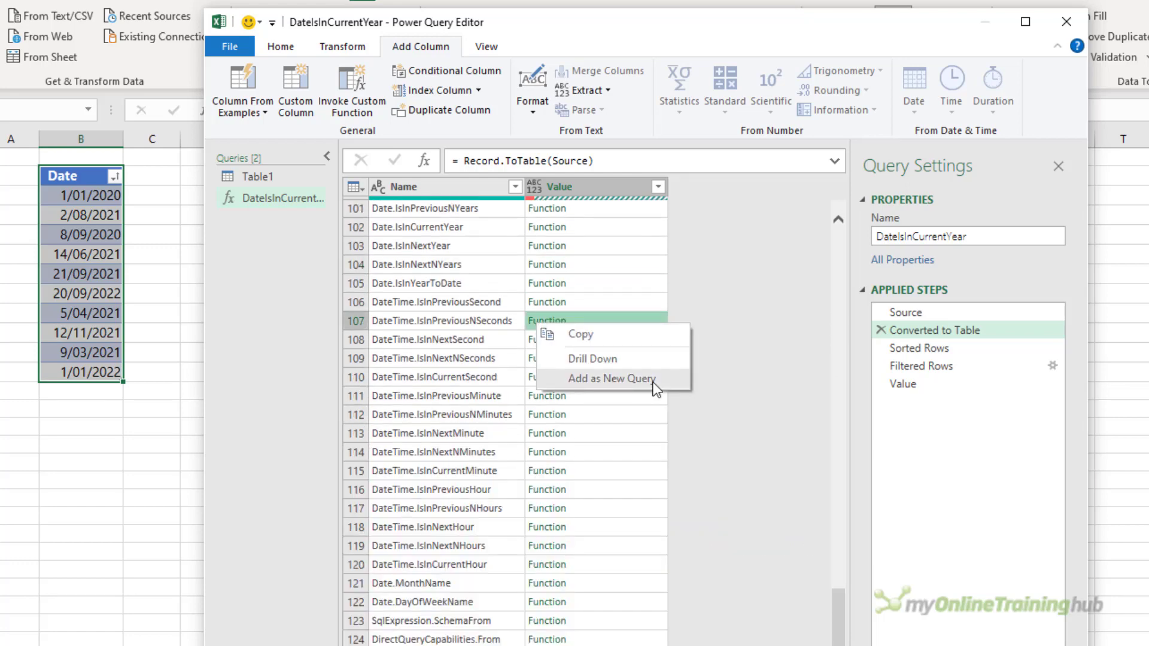
left_click(723, 309)
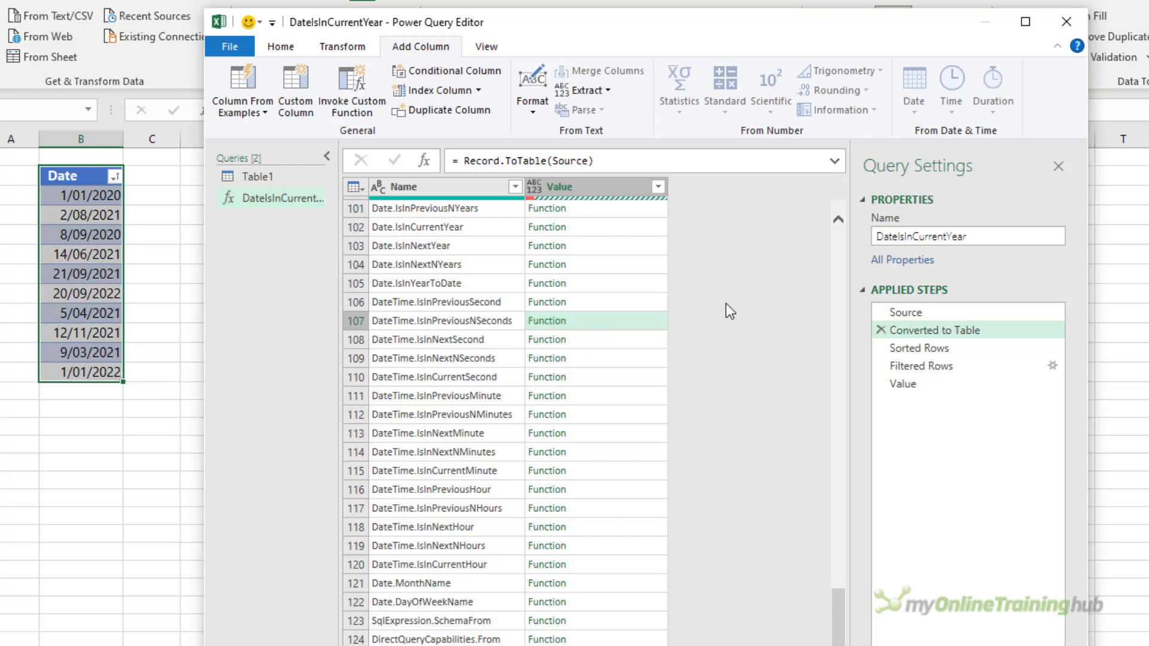